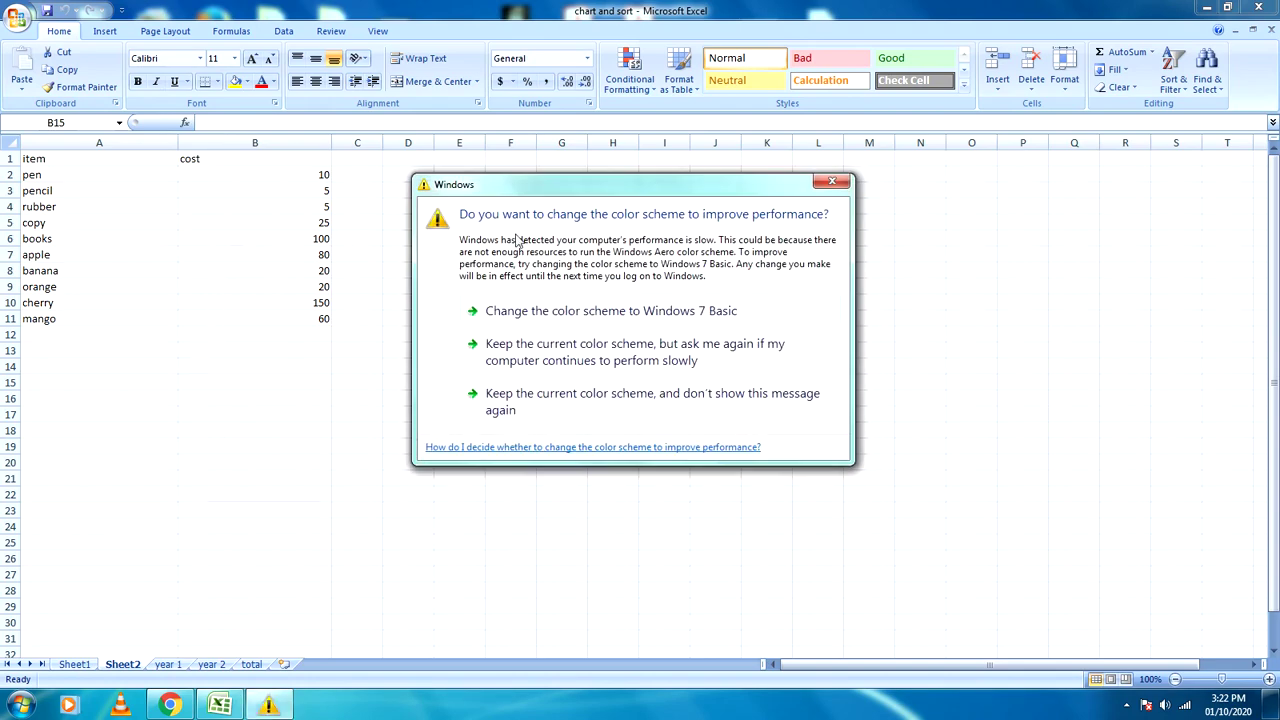
Step: Dismiss the color scheme prompts and sort the item and cost table by cost values, ordered Smallest to Largest
click(835, 184)
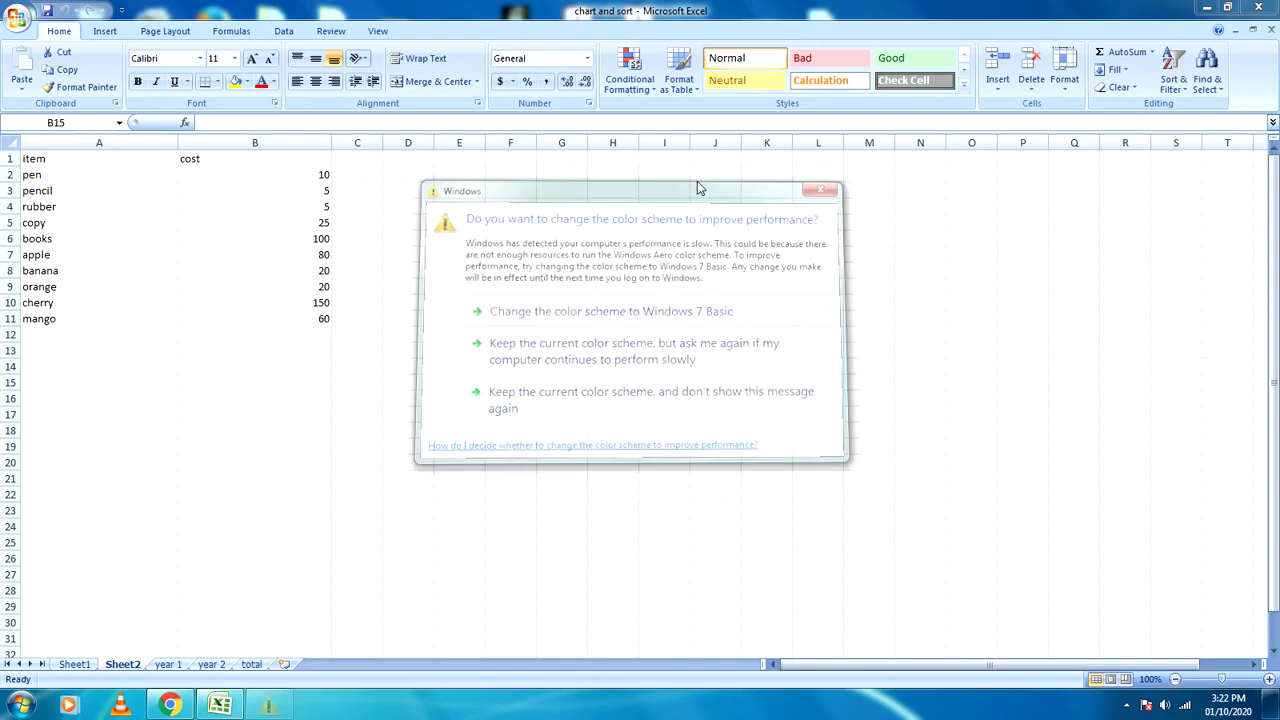
click(268, 223)
click(283, 31)
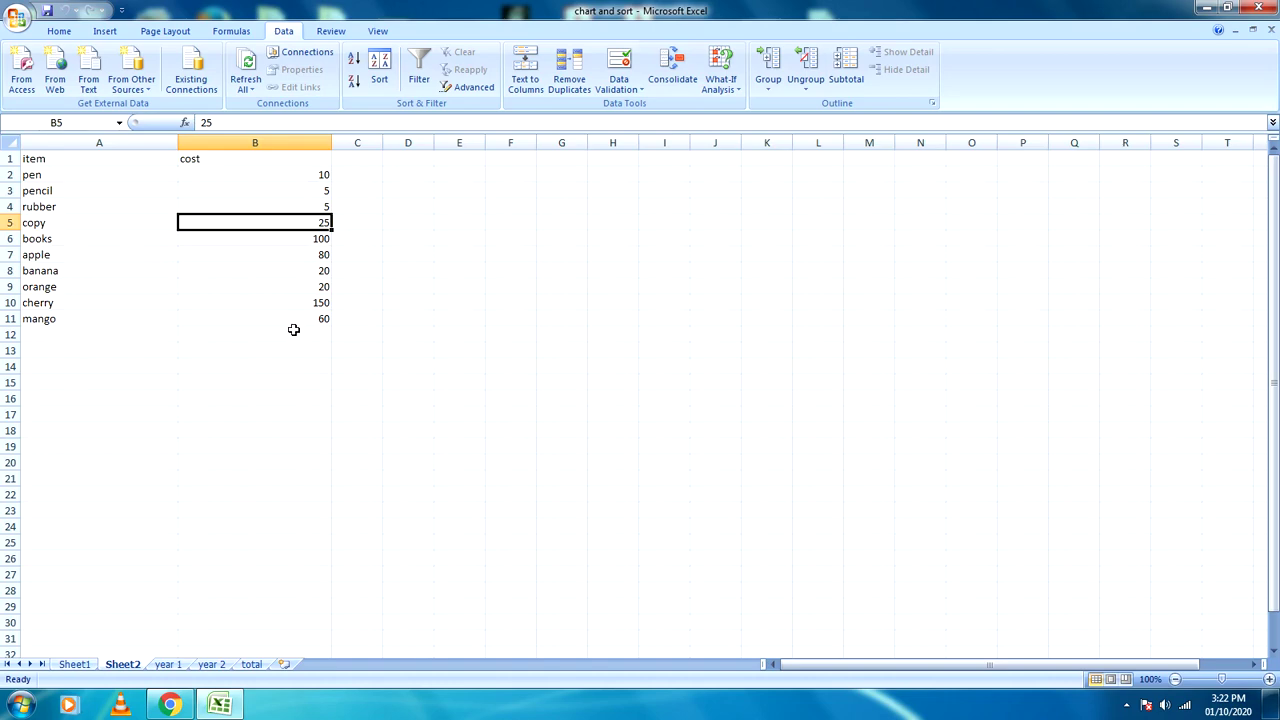
drag(291, 332, 103, 156)
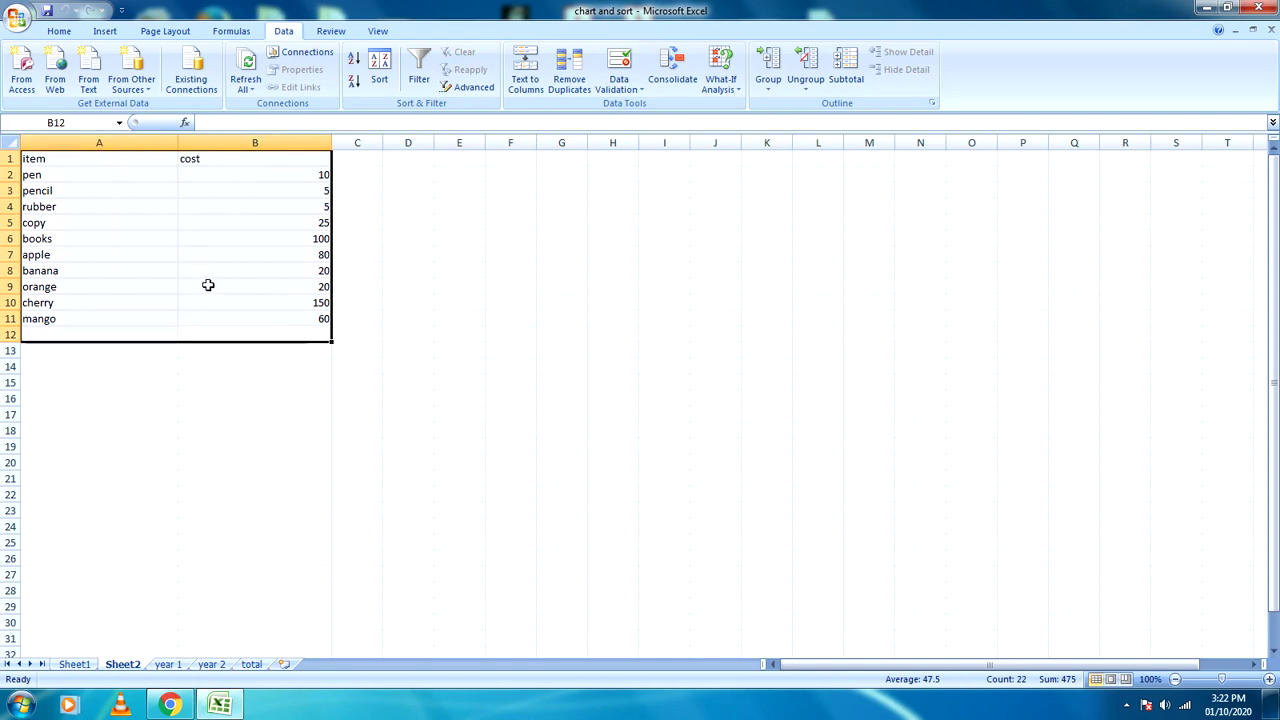
click(380, 83)
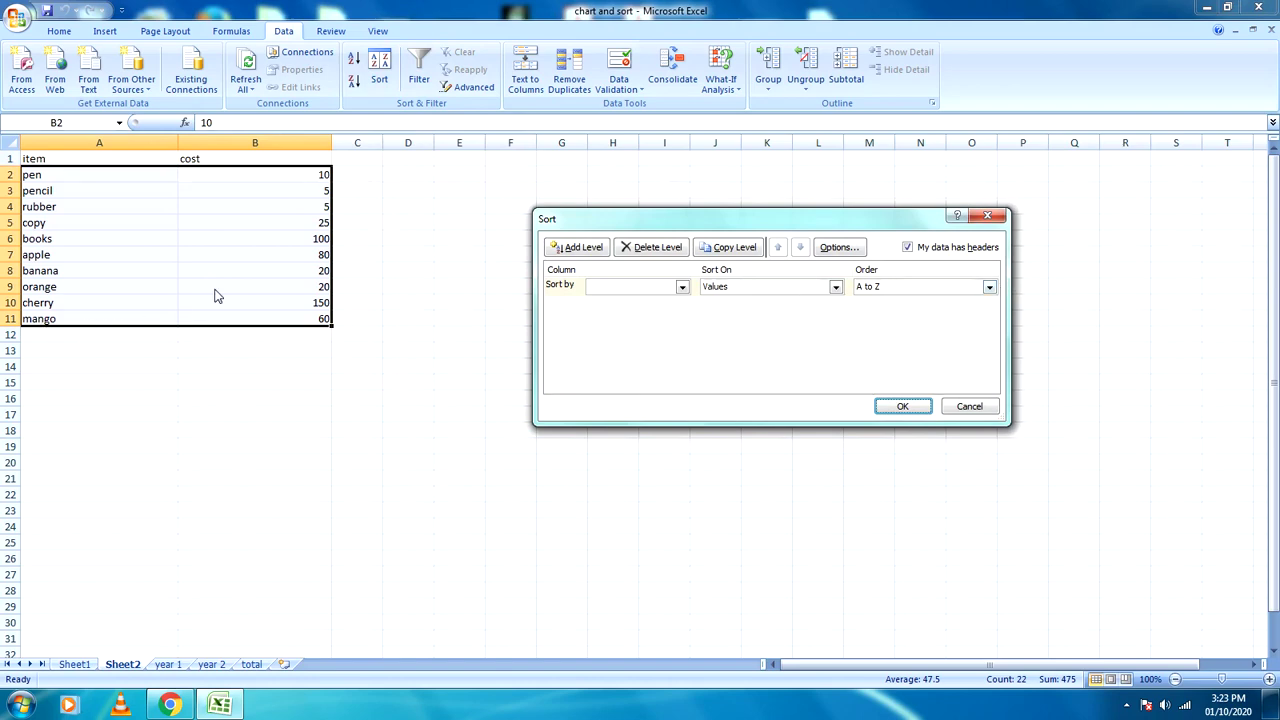
click(681, 287)
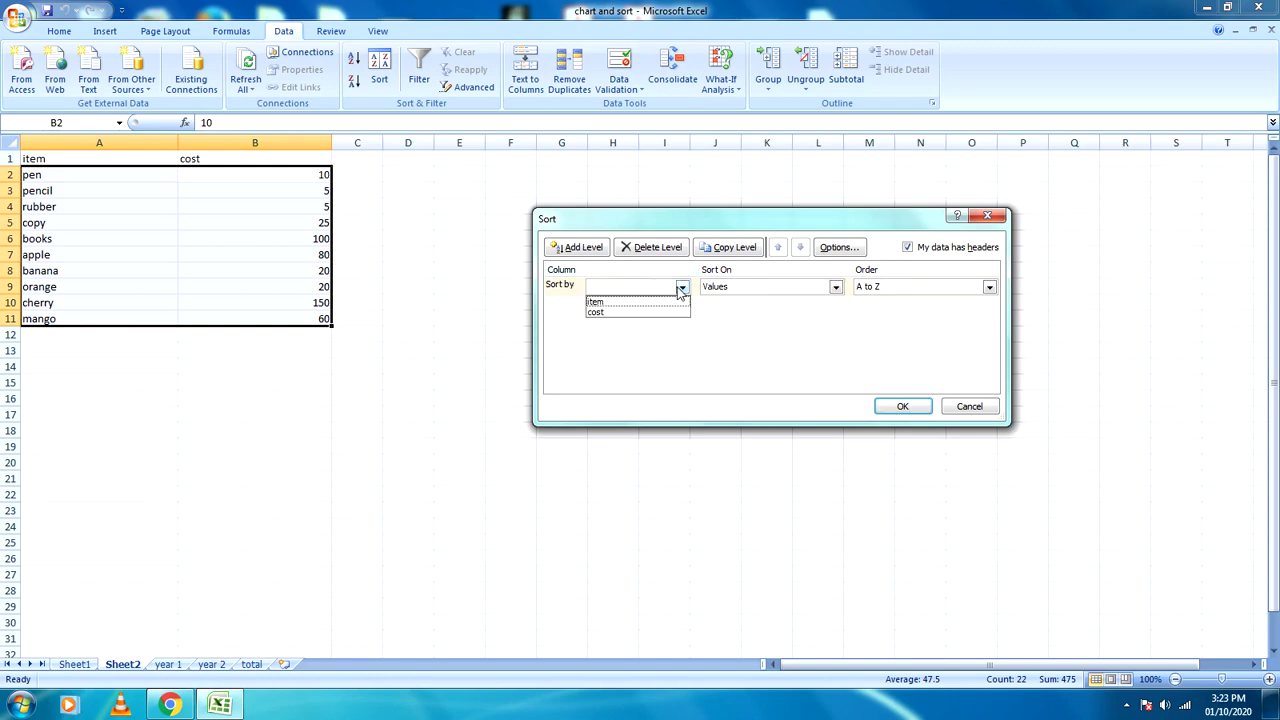
click(607, 313)
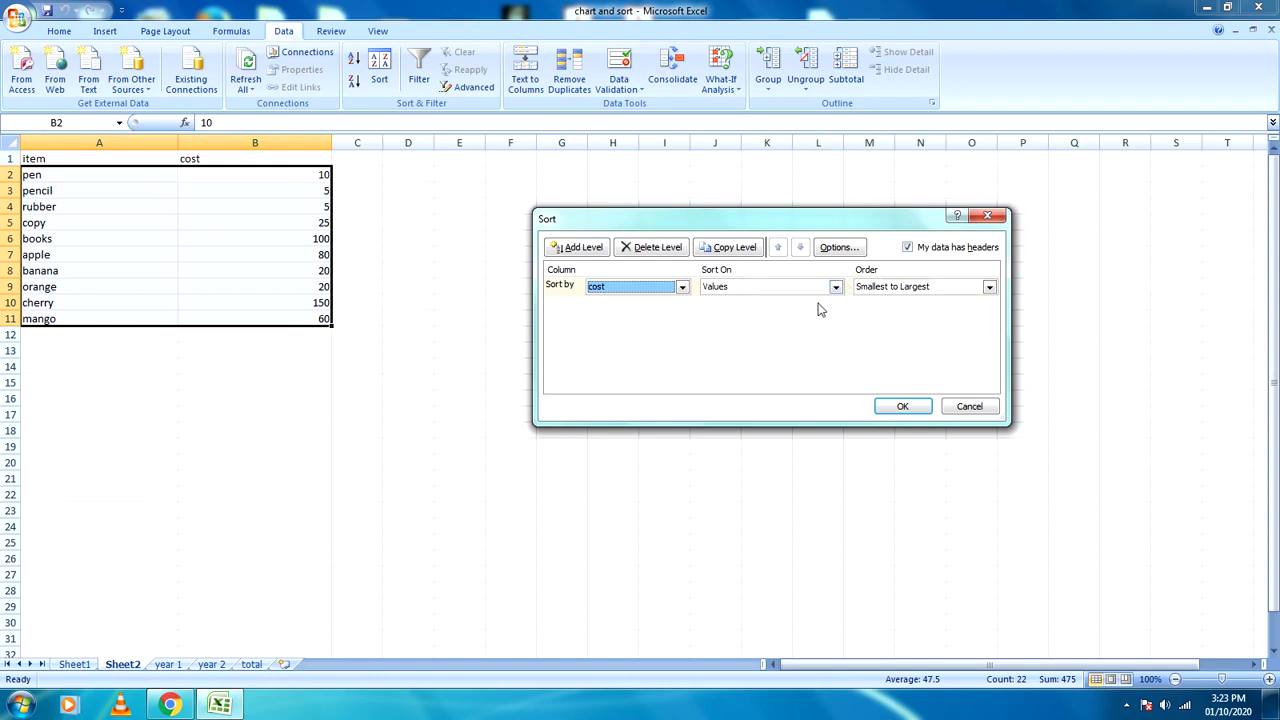
click(988, 288)
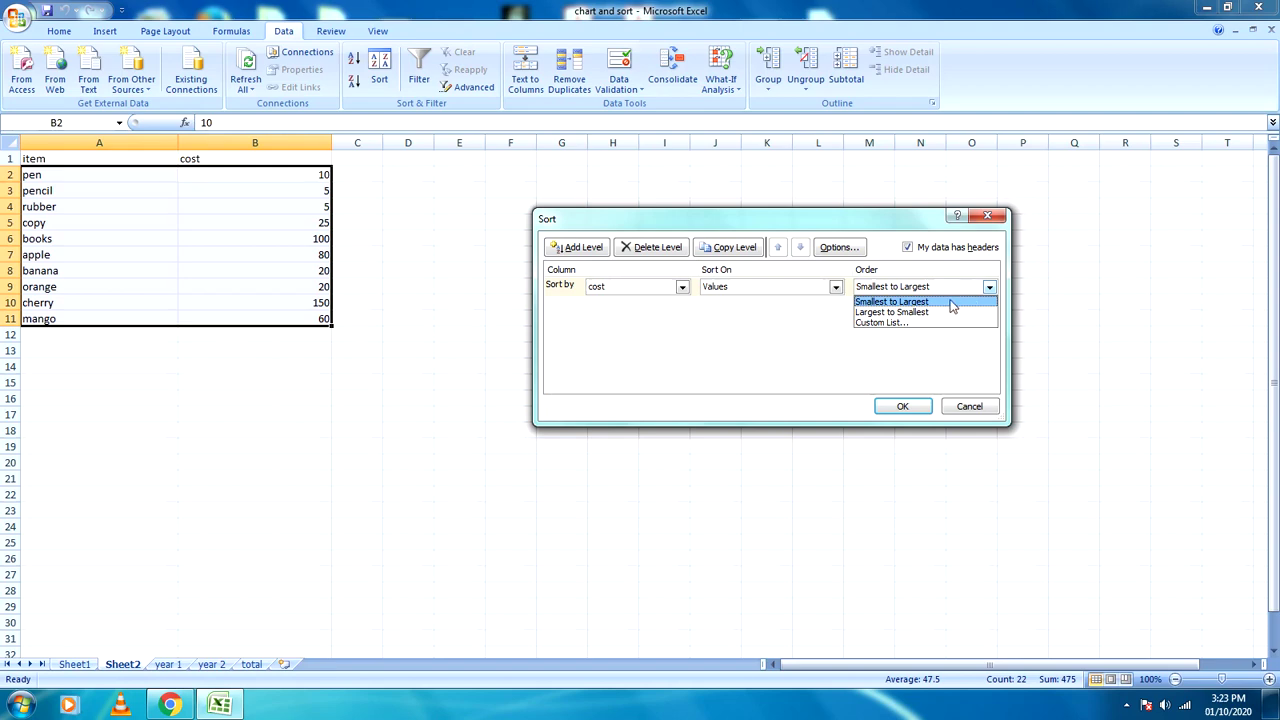
click(919, 301)
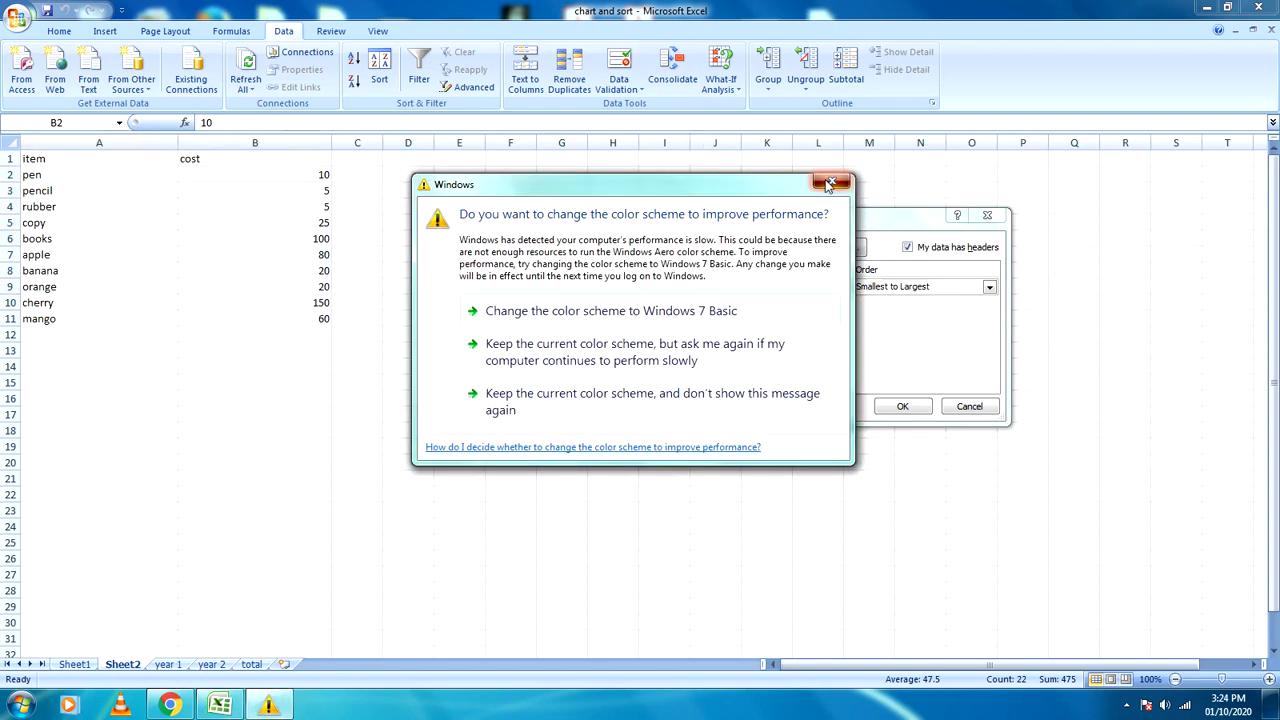
click(830, 184)
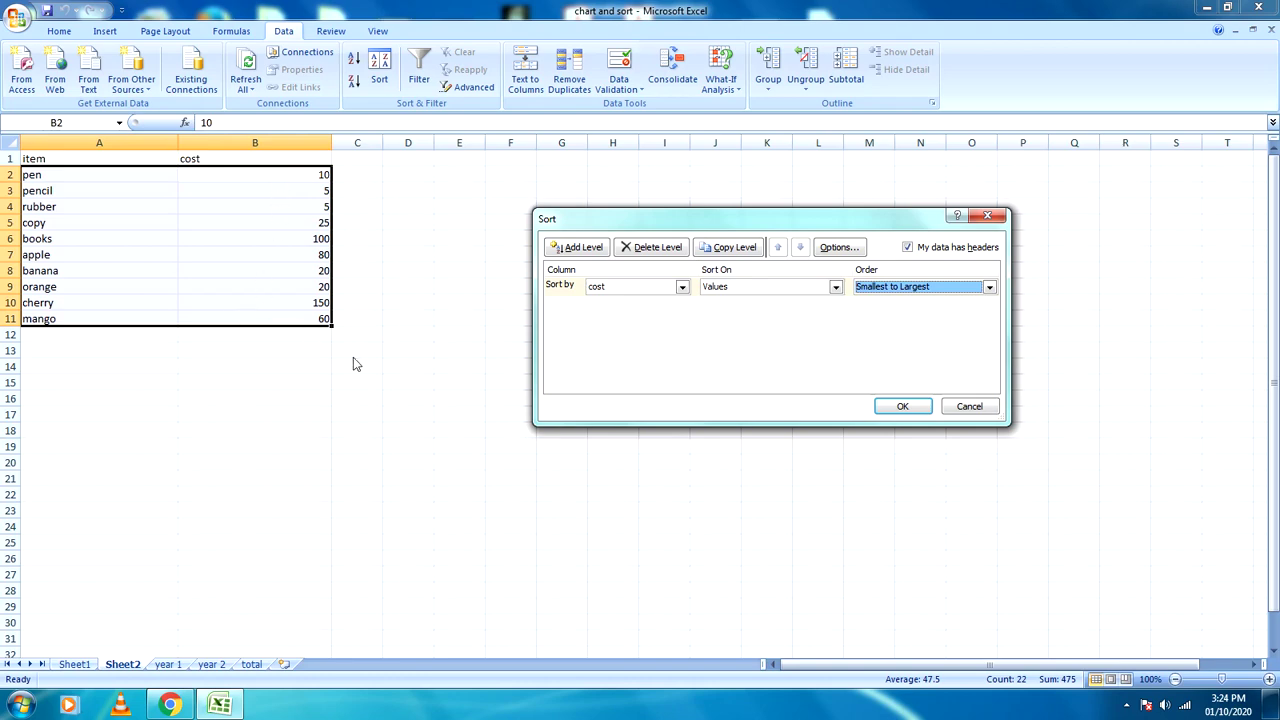
click(903, 406)
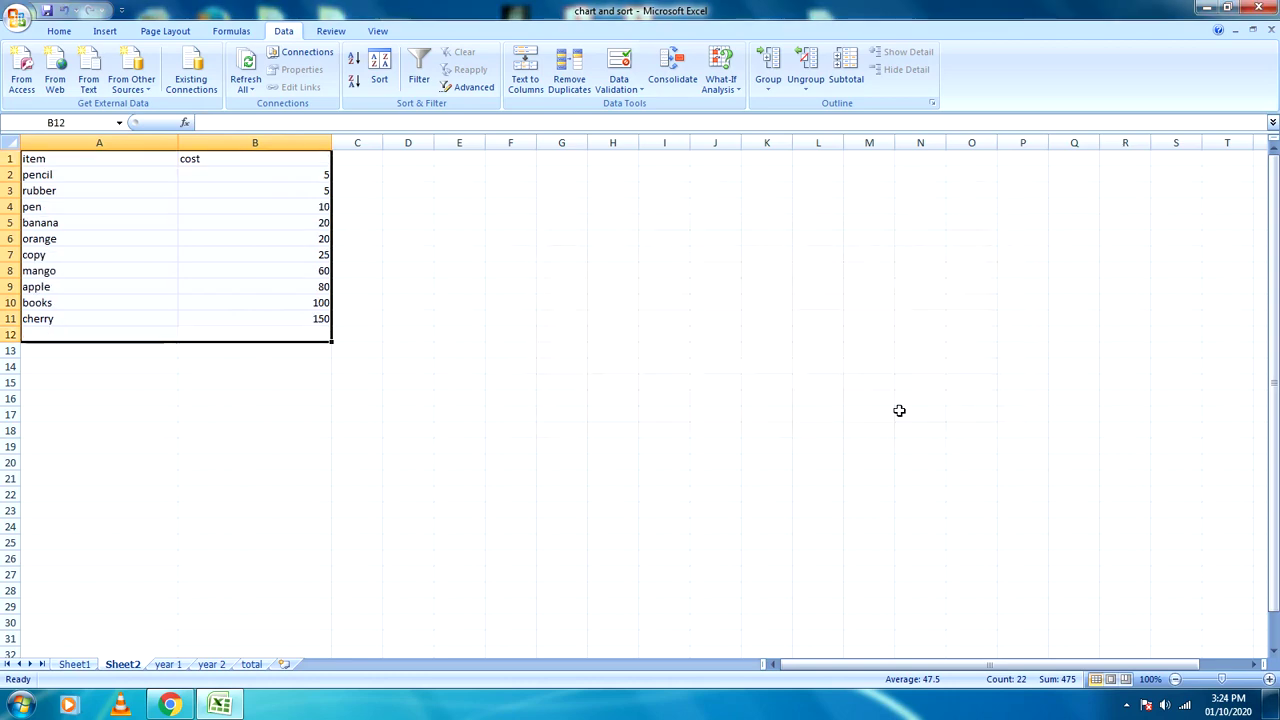
click(406, 460)
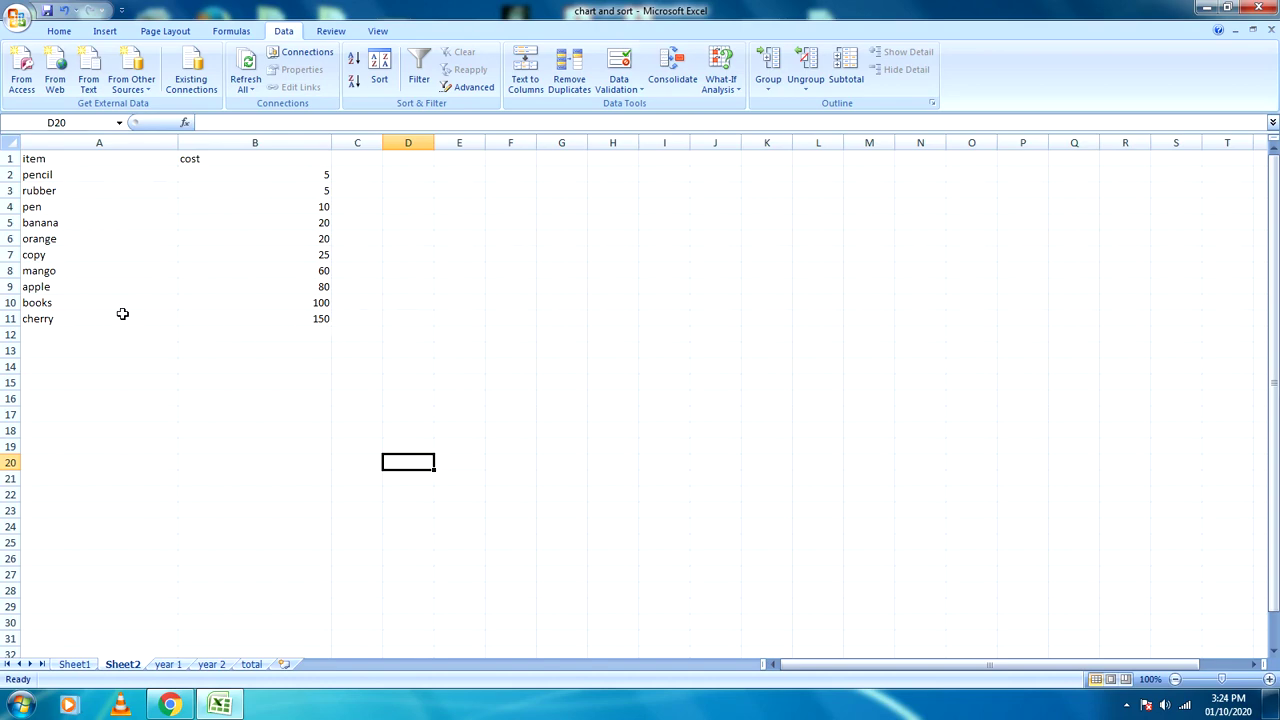
Step: Re-sort the item and cost table by cost values, ordered Largest to Smallest
drag(274, 334, 90, 163)
click(378, 79)
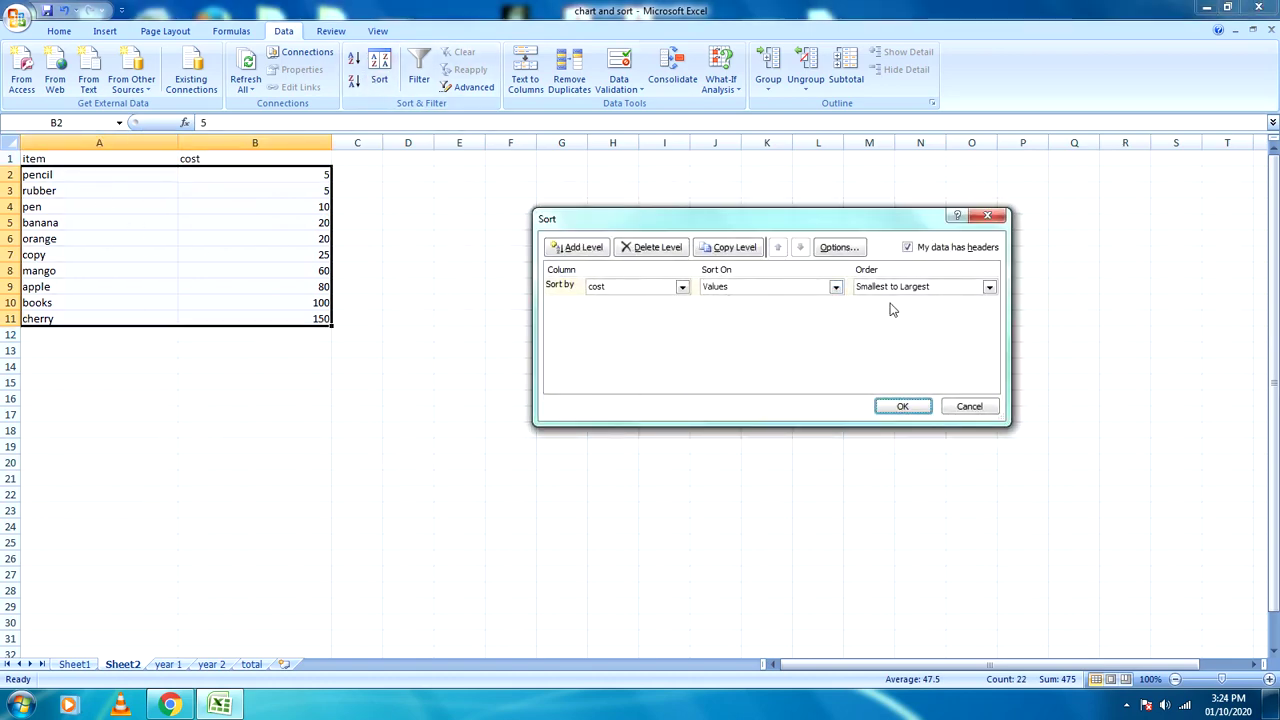
click(989, 287)
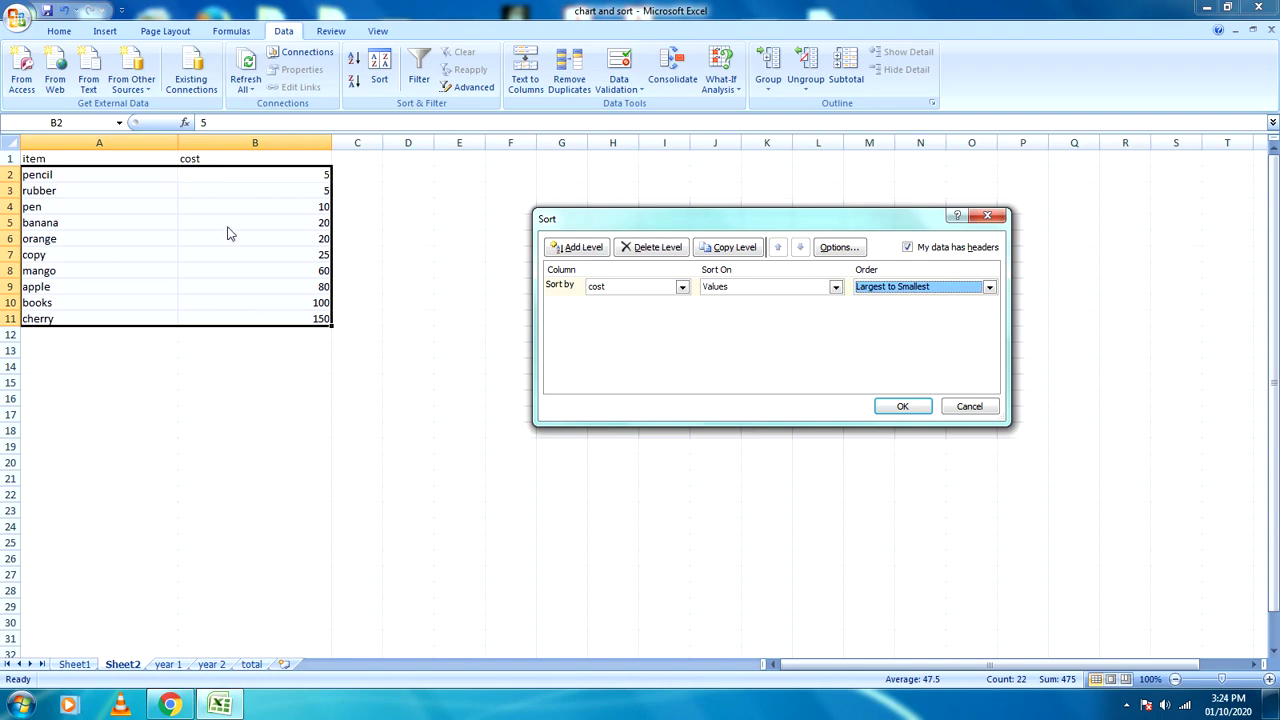
click(902, 406)
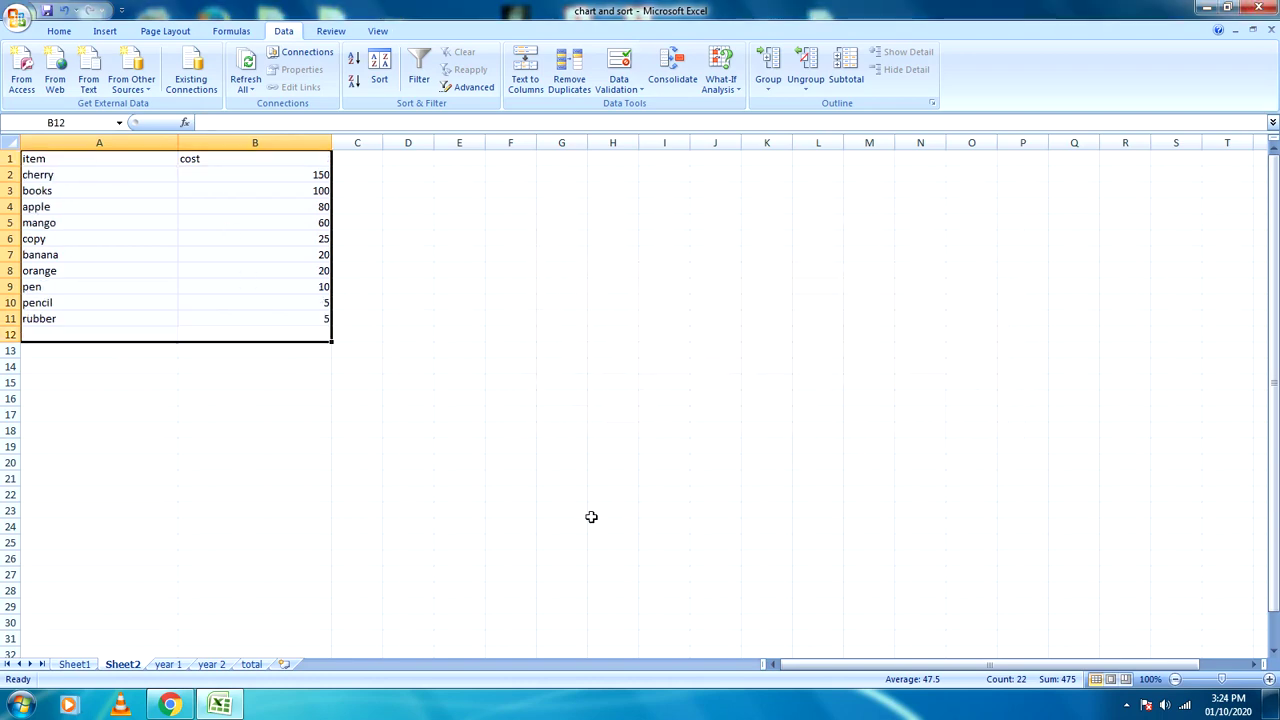
click(472, 443)
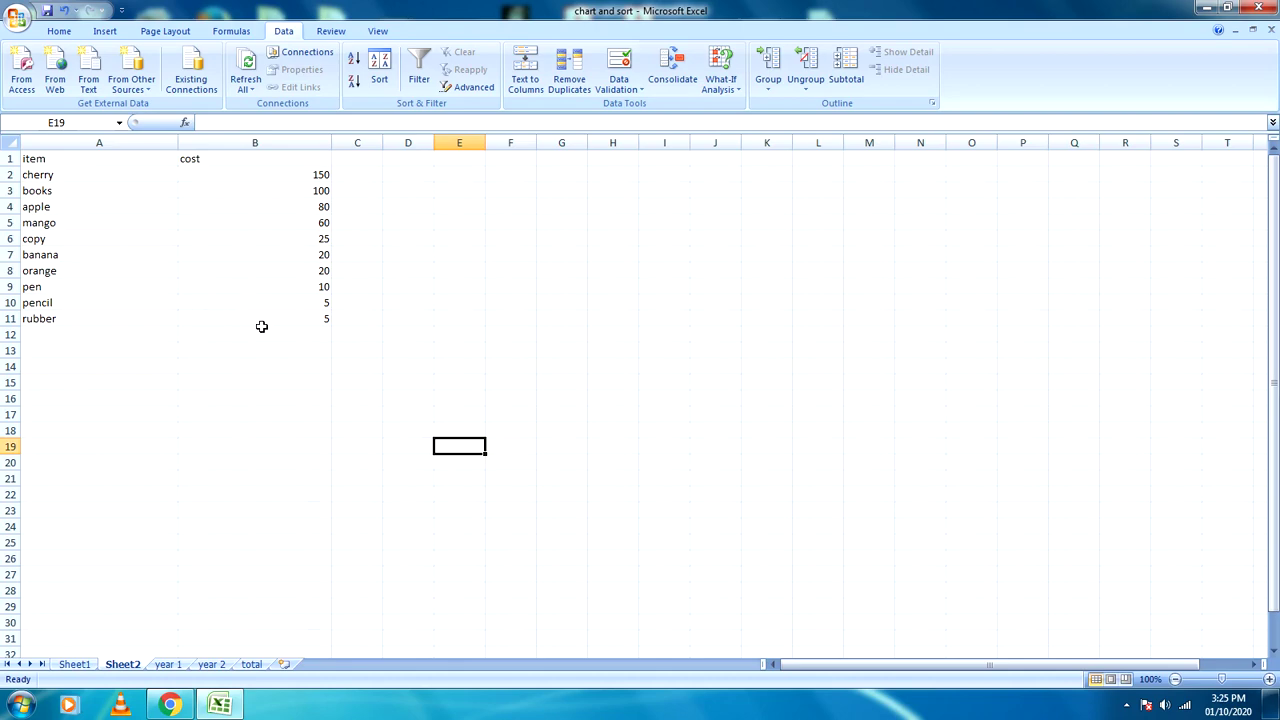
Step: Add filters to the item and cost table and show only rows whose cost is less than 80
drag(297, 330, 106, 160)
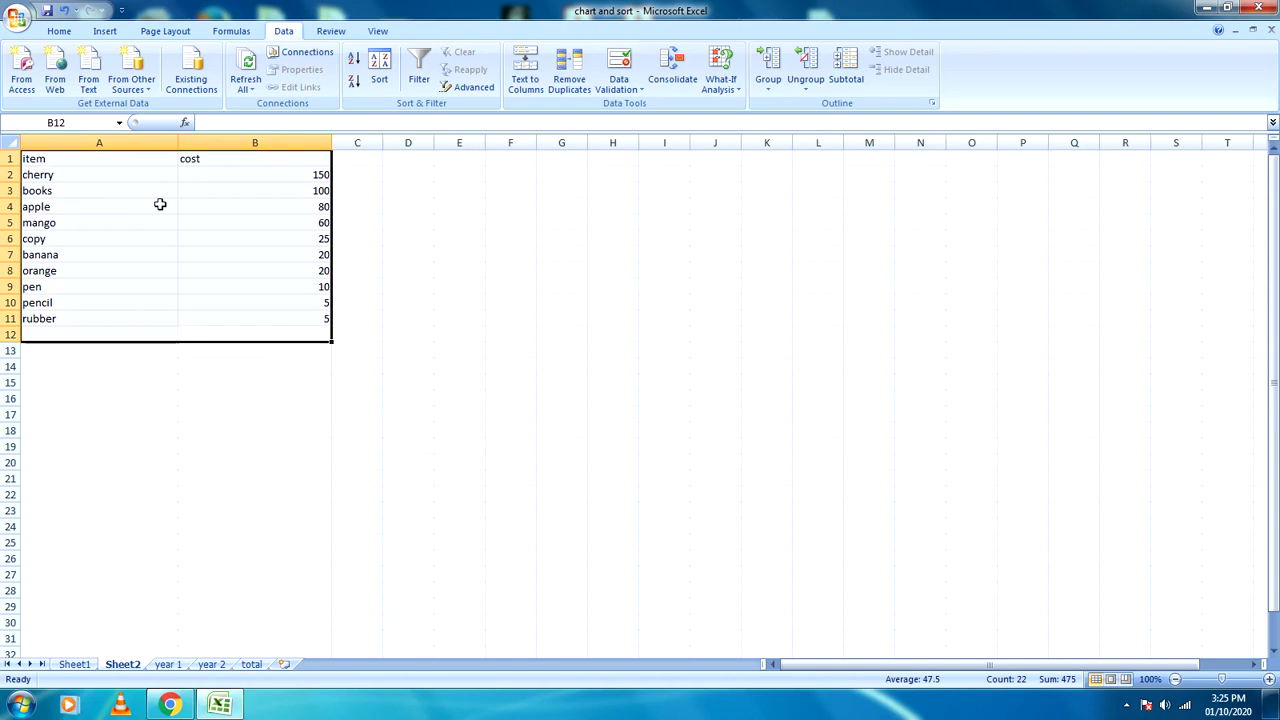
click(418, 79)
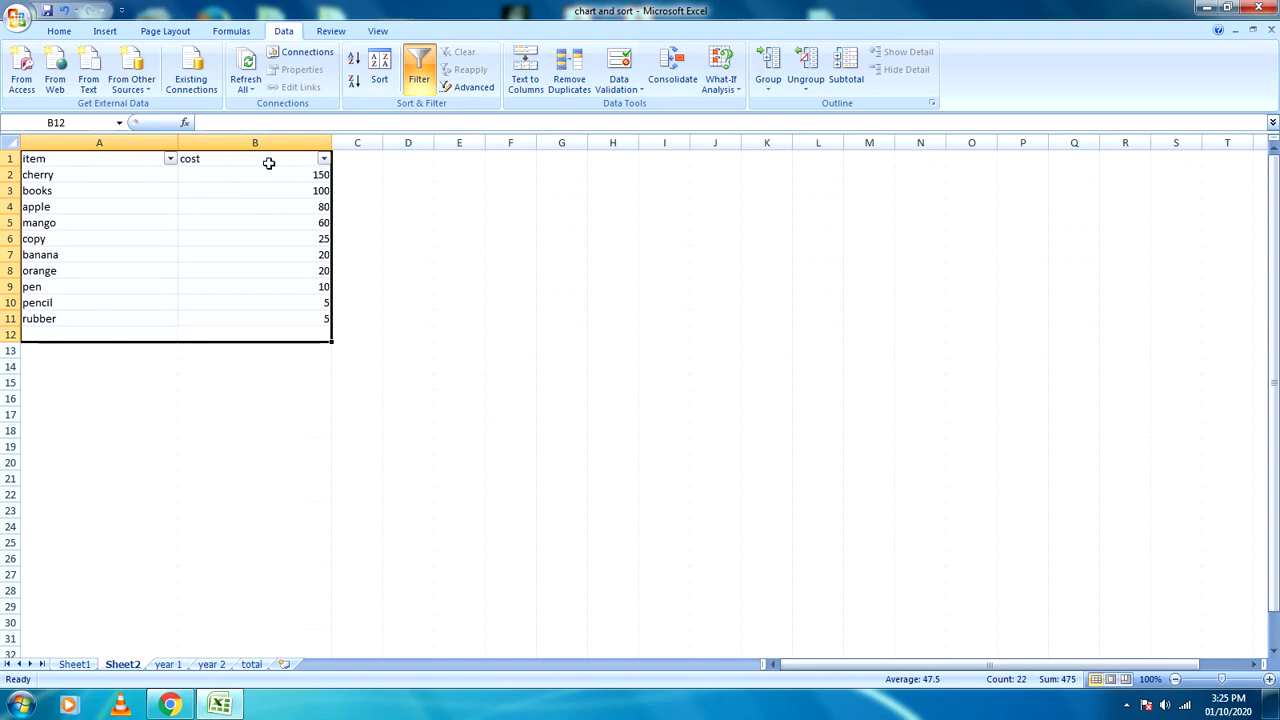
click(325, 160)
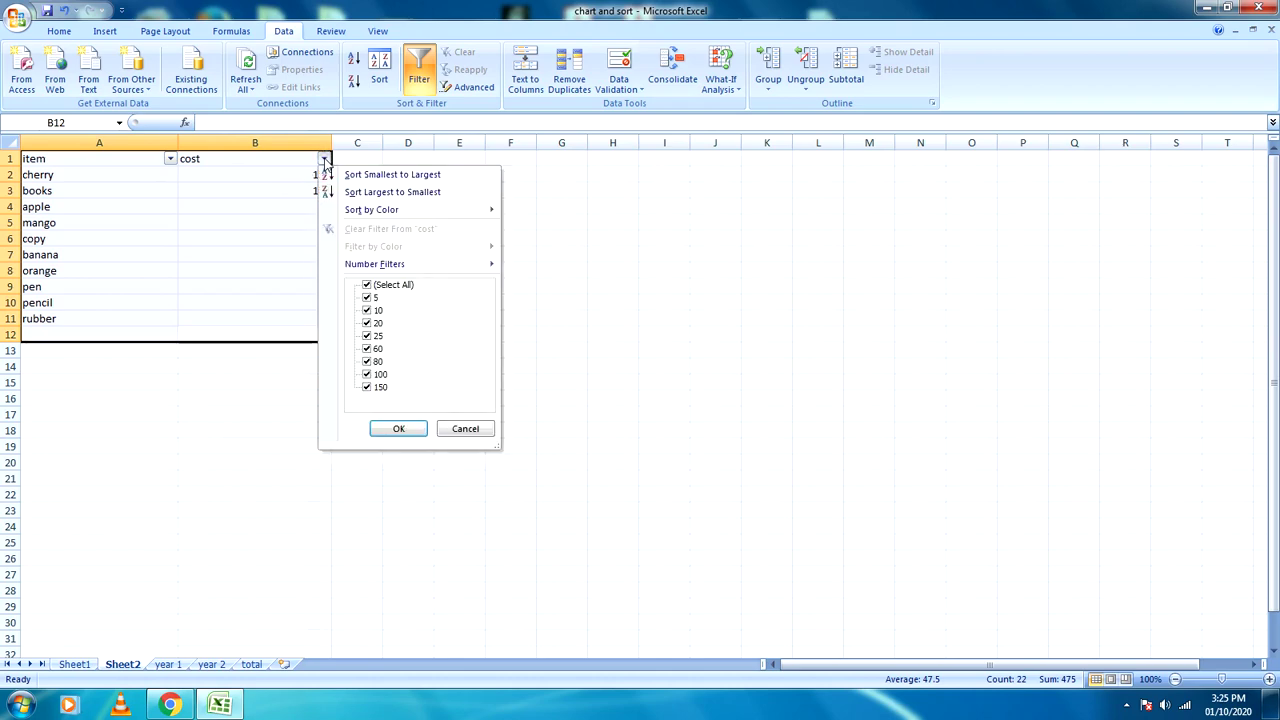
click(446, 191)
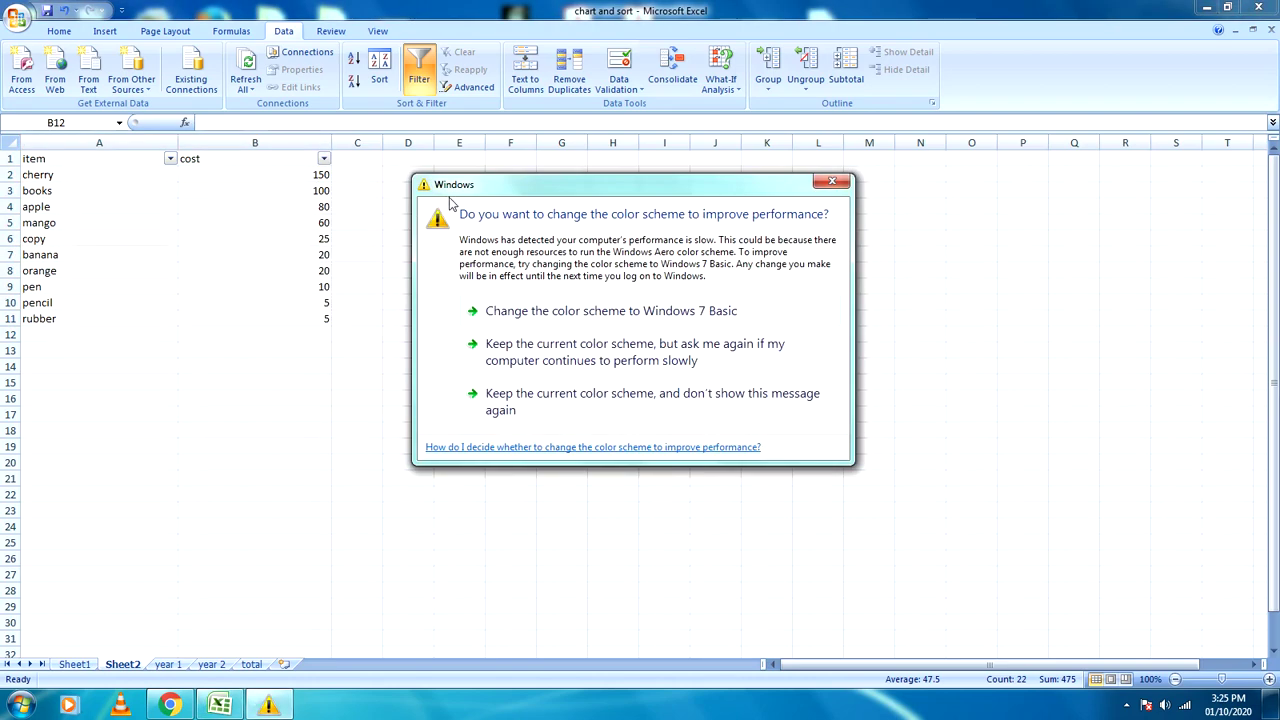
click(838, 179)
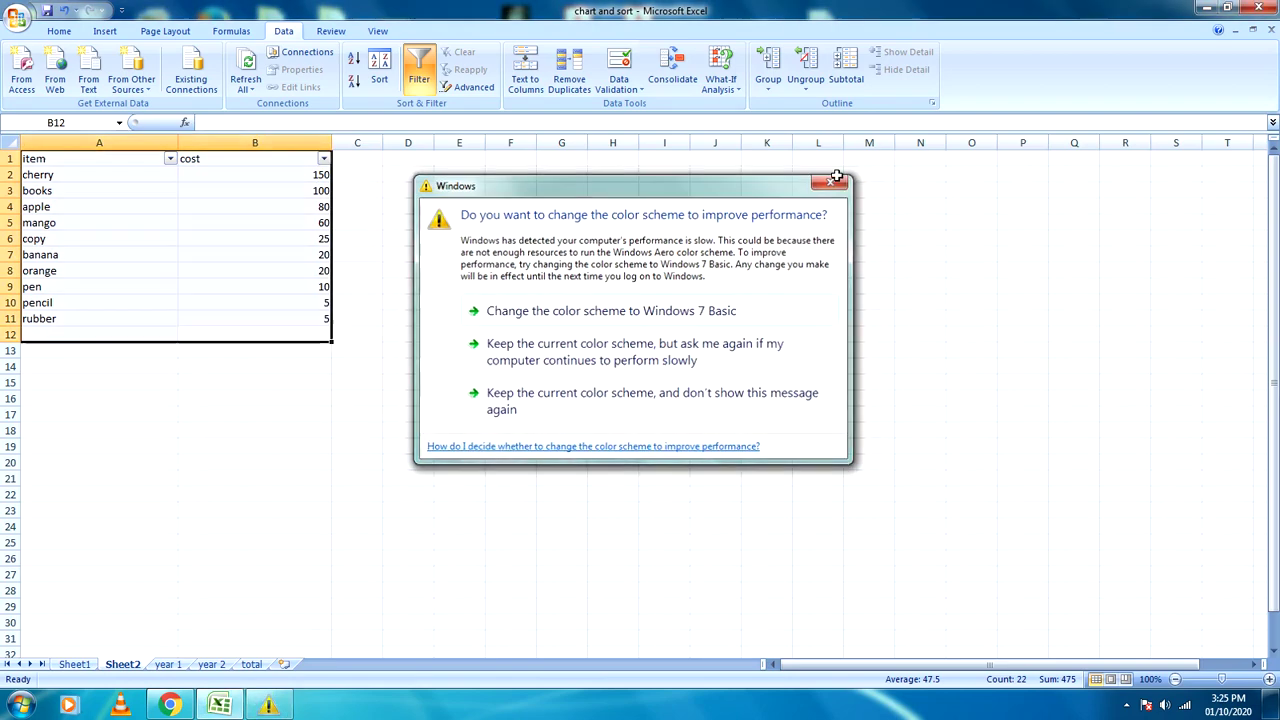
click(325, 160)
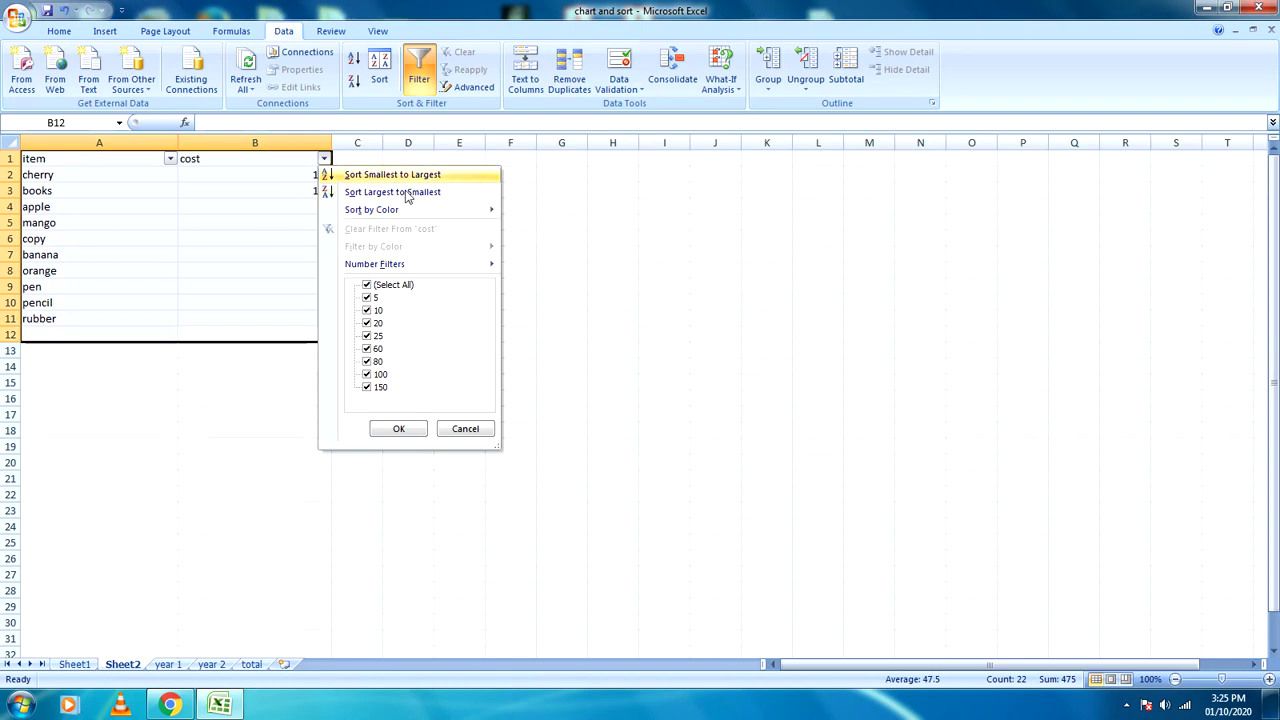
mouse_move(406, 264)
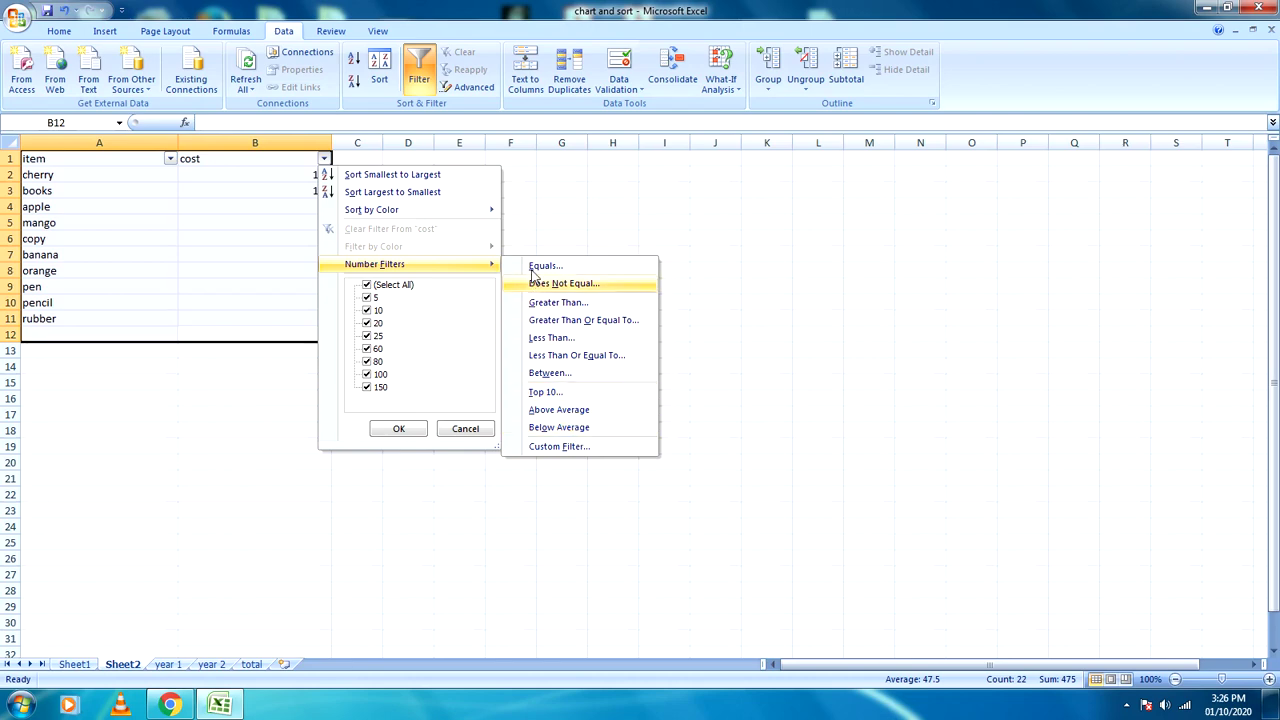
click(562, 343)
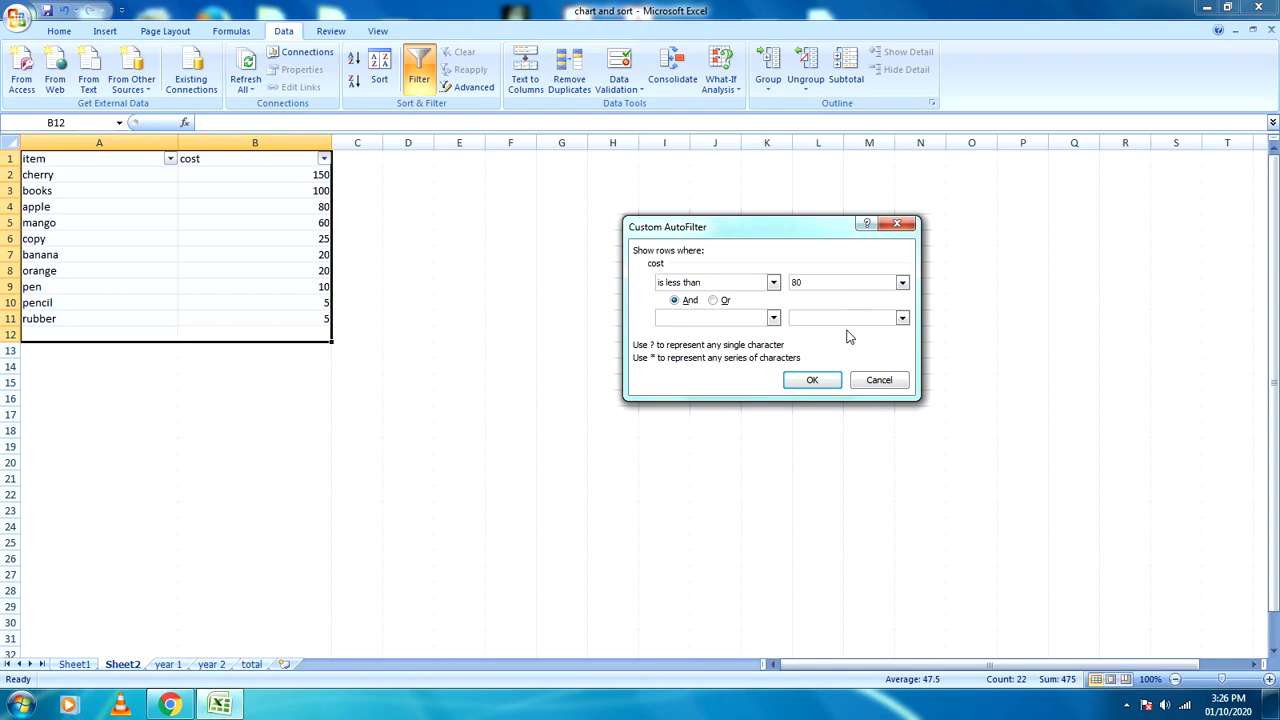
click(812, 381)
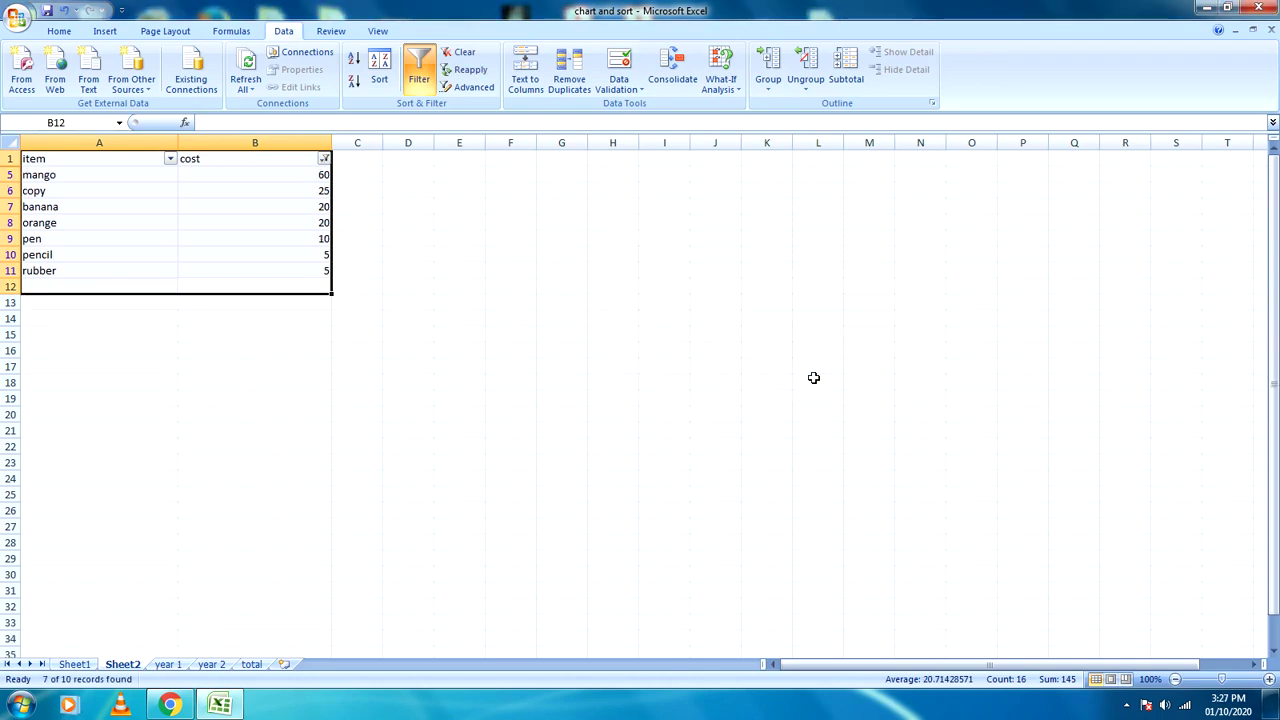
click(277, 366)
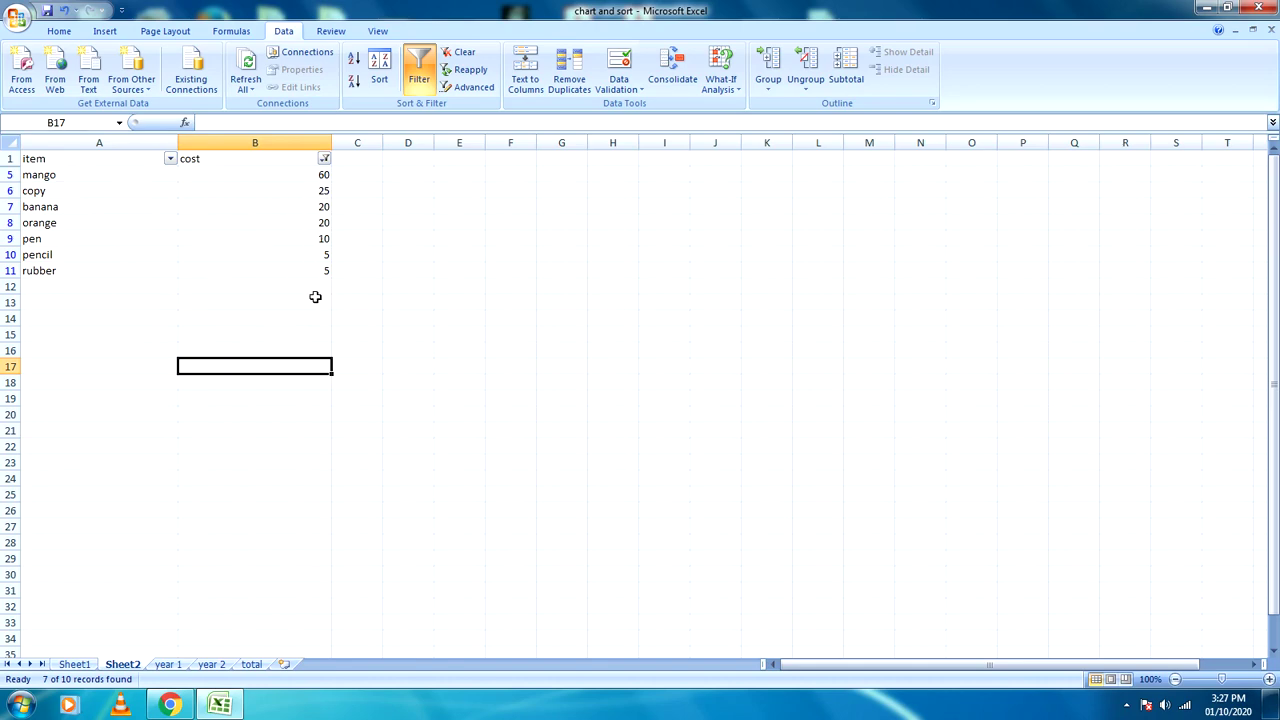
click(324, 159)
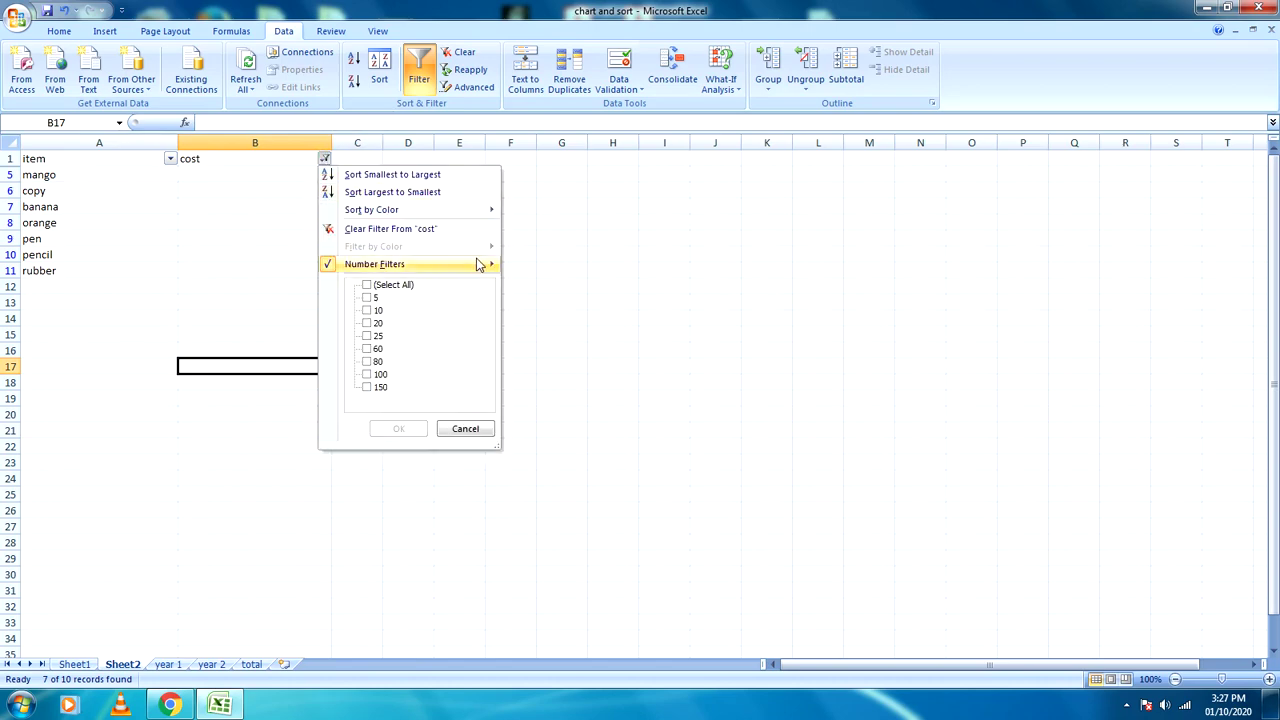
mouse_move(482, 264)
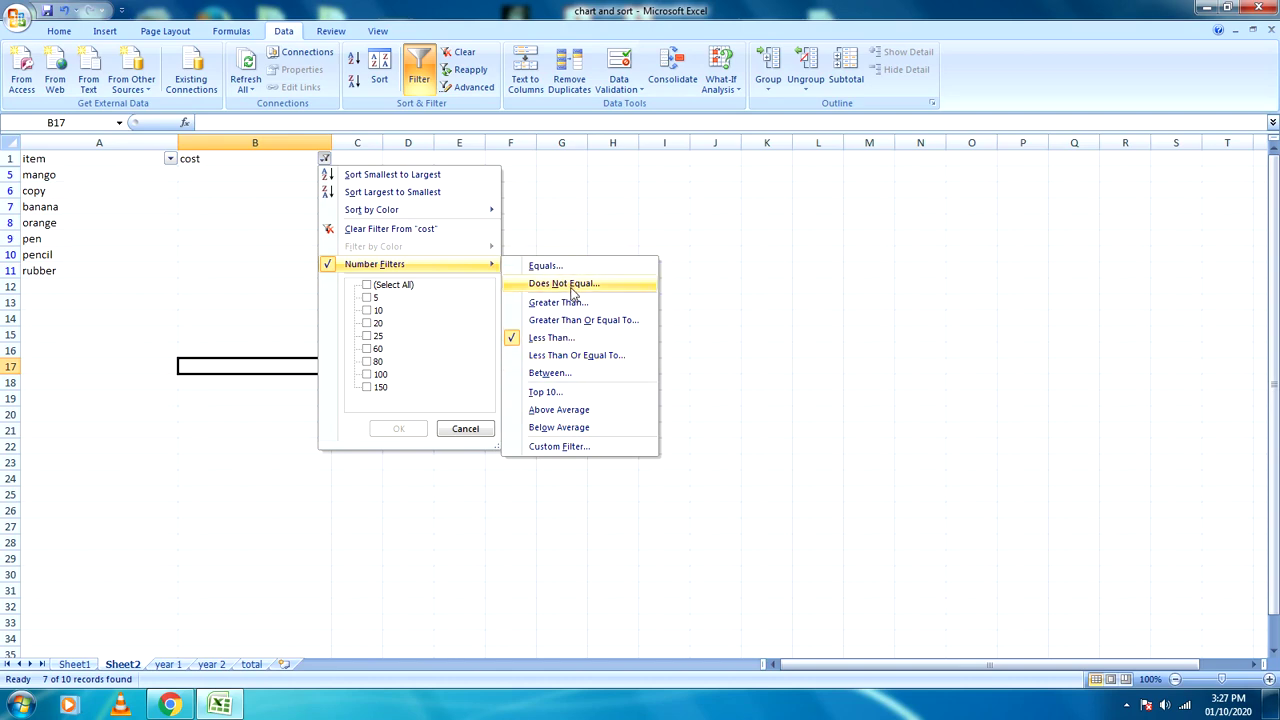
click(446, 251)
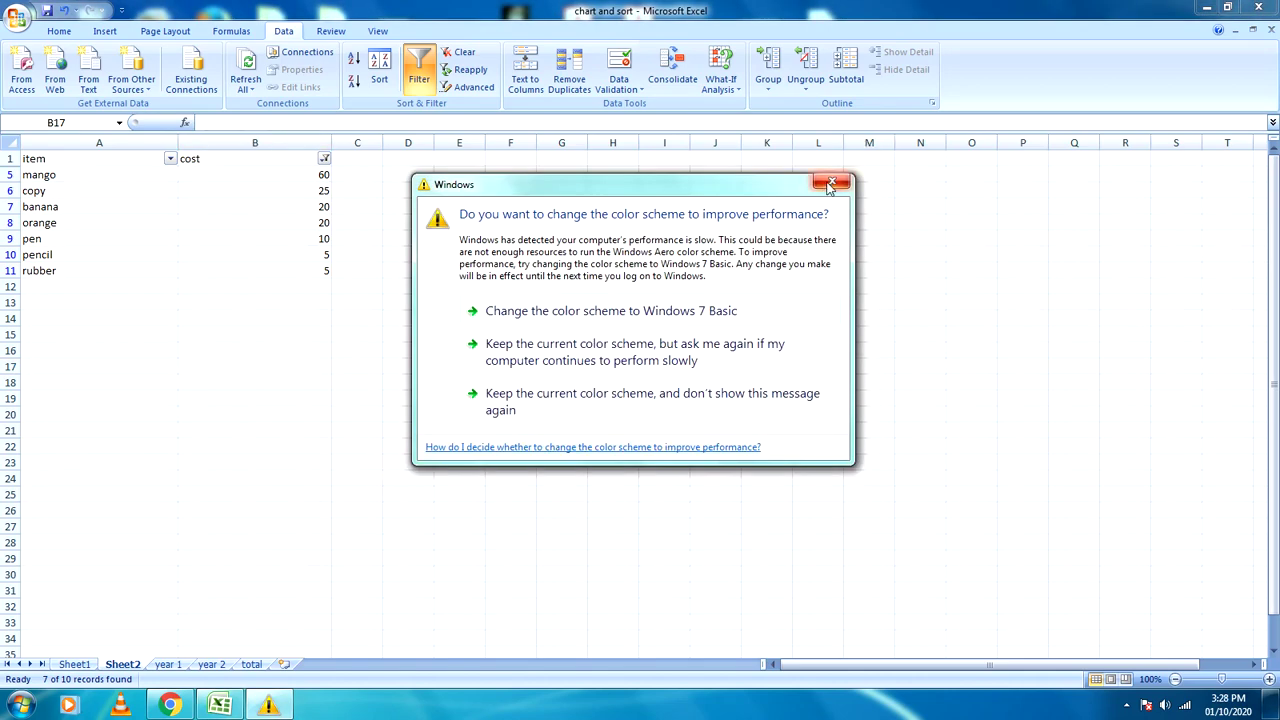
click(827, 181)
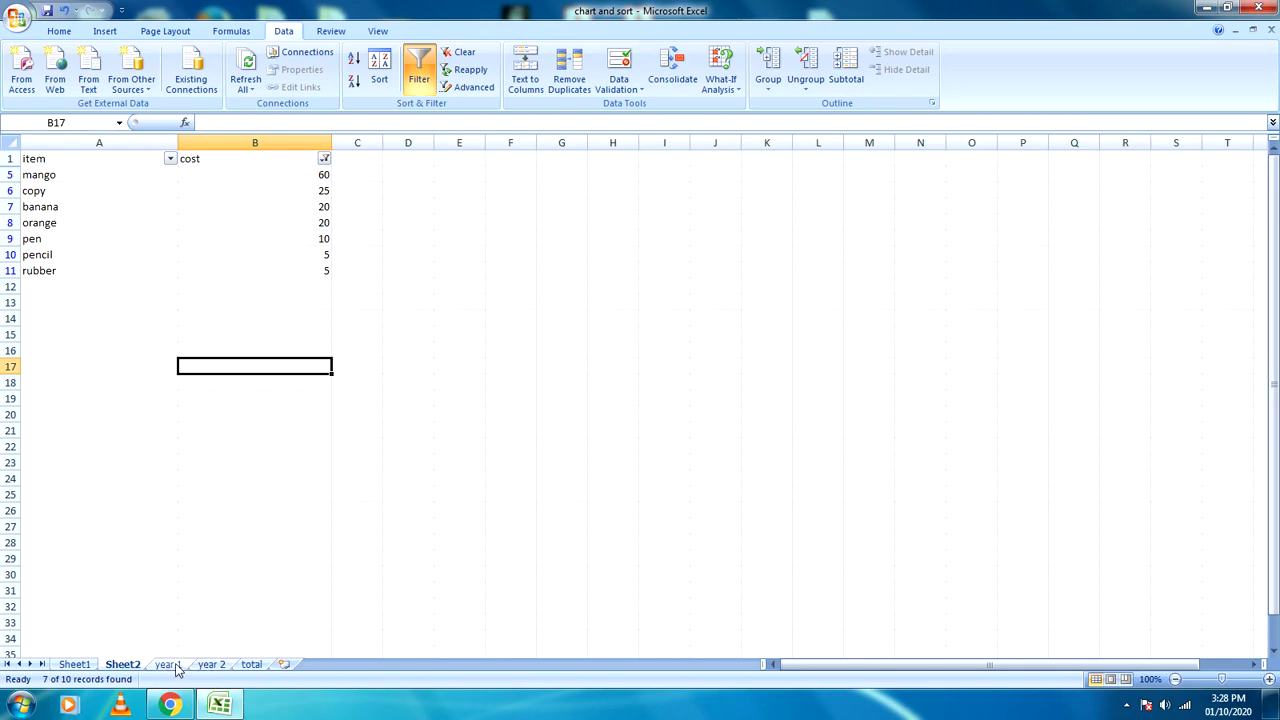
Step: Compare the monthly expense tables on the year 1 and year 2 sheets, dismissing the color scheme prompt
click(168, 665)
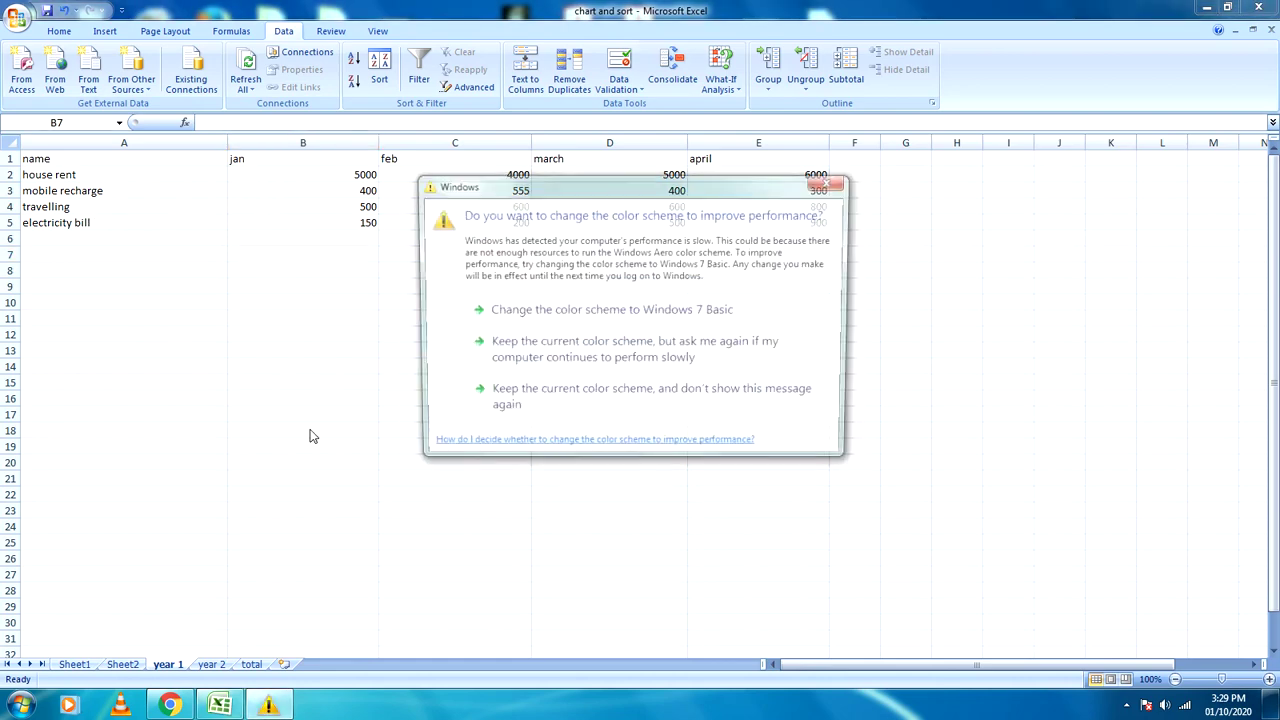
click(831, 181)
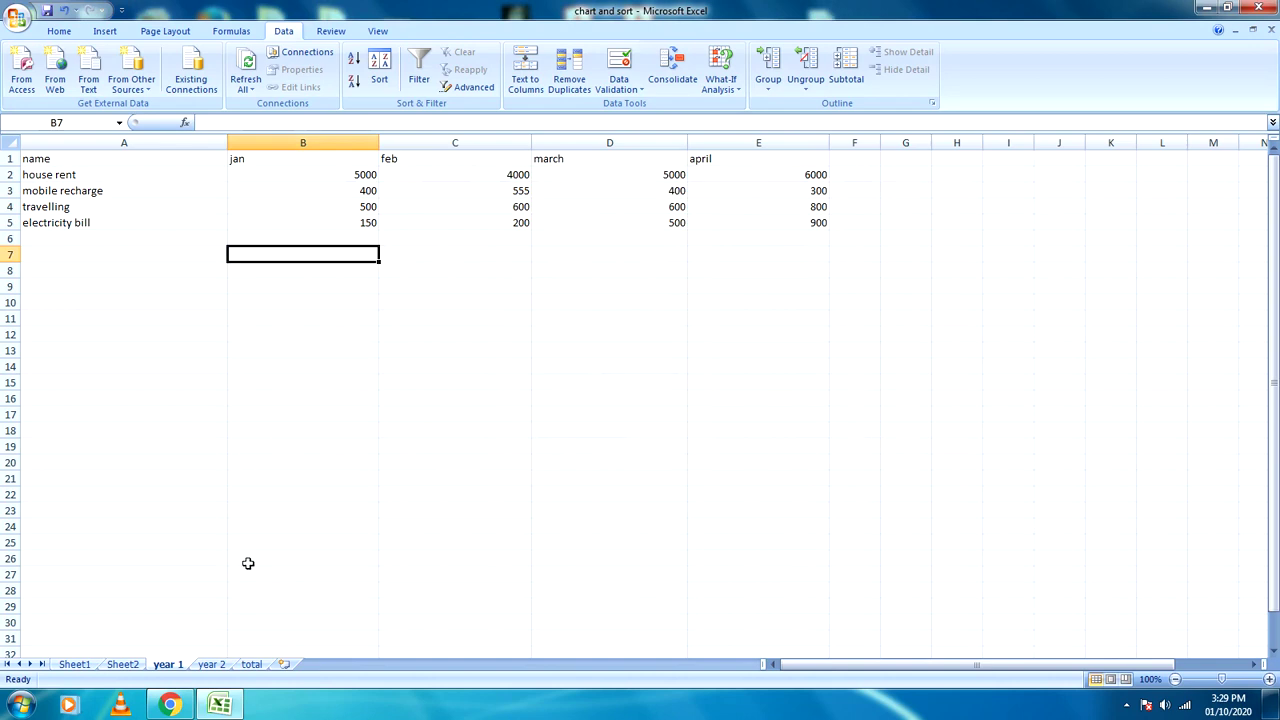
click(211, 664)
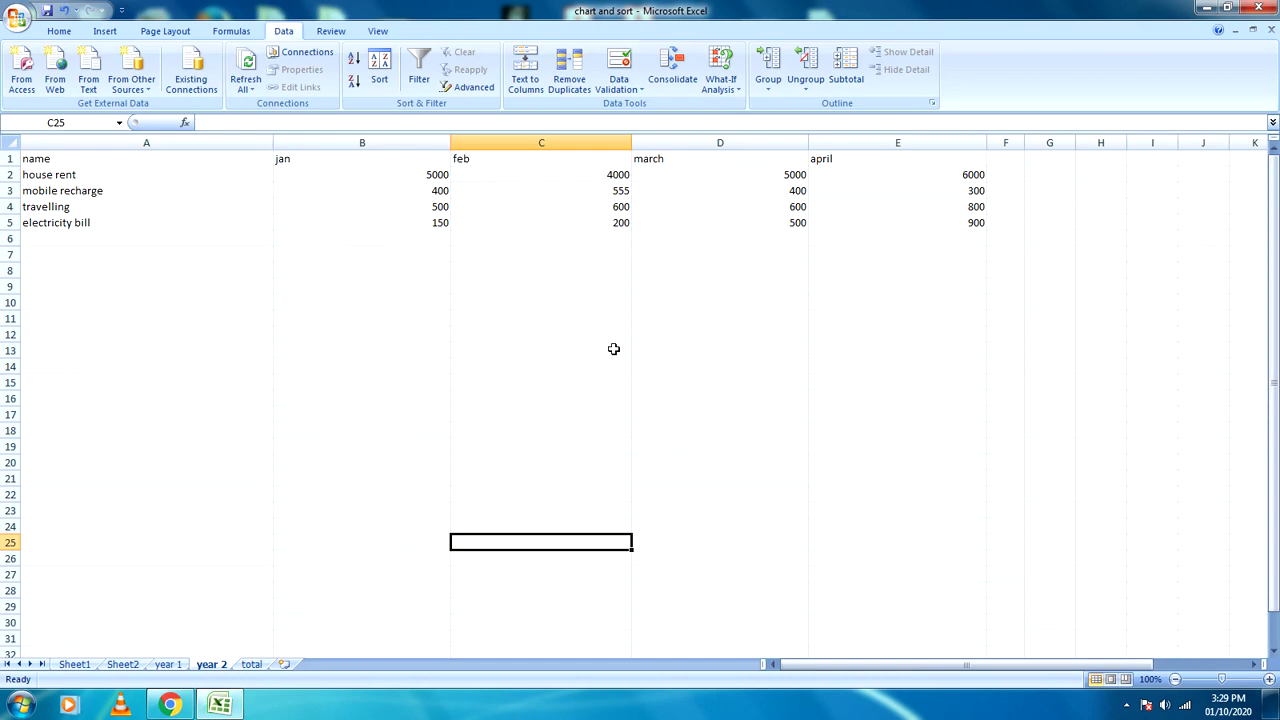
click(172, 665)
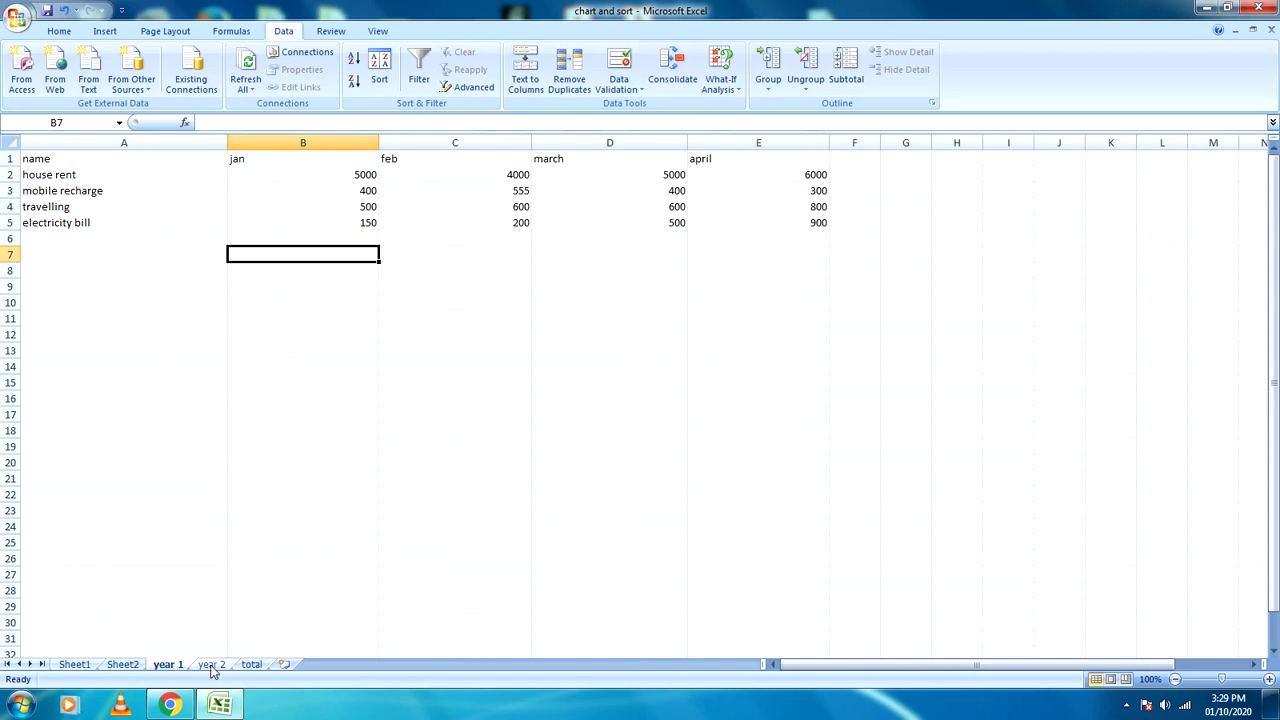
click(211, 665)
click(168, 666)
click(210, 665)
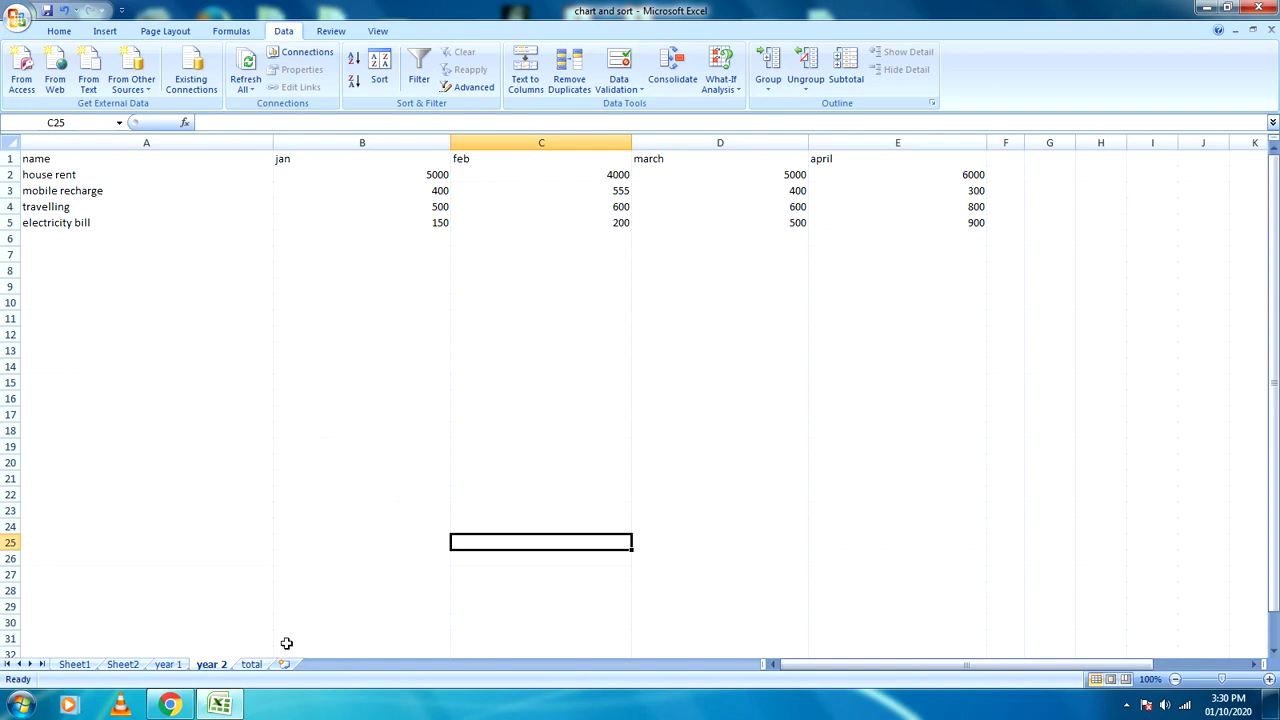
click(166, 664)
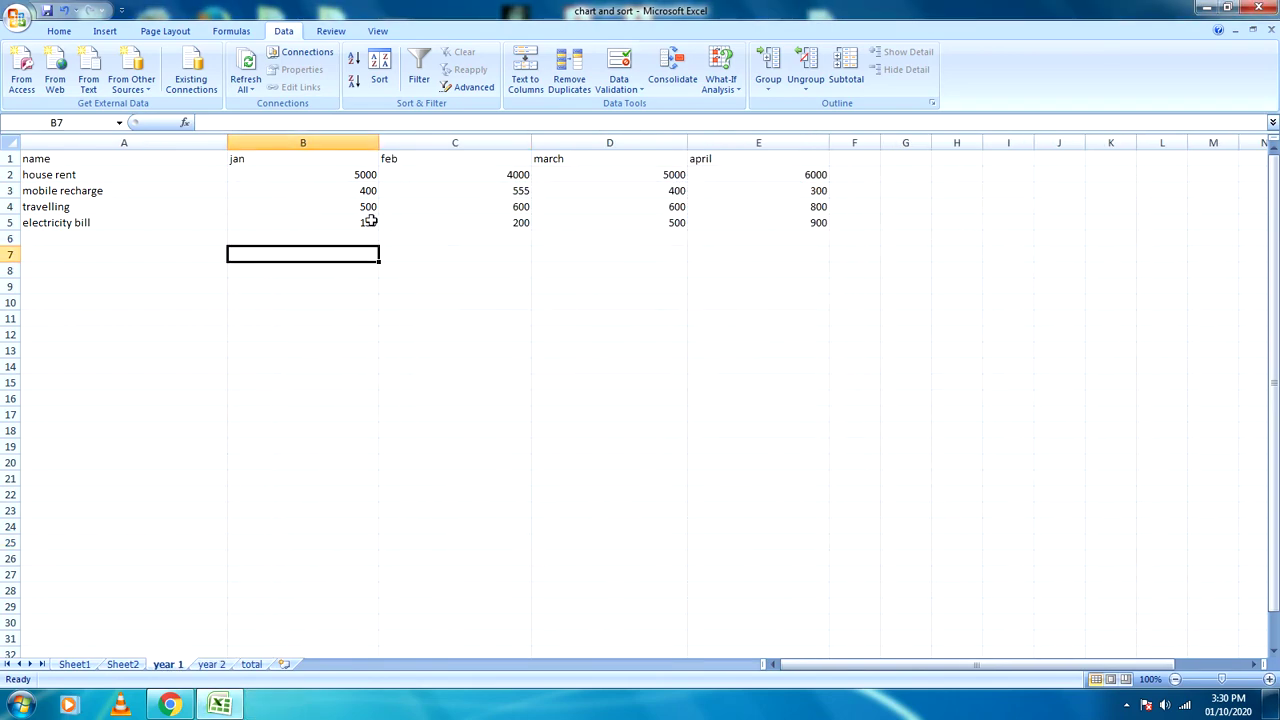
Step: Enter the formula =sum(year1!b5+year2!b5) in cell C25 of the year 2 sheet, dismissing the color scheme prompt
click(211, 664)
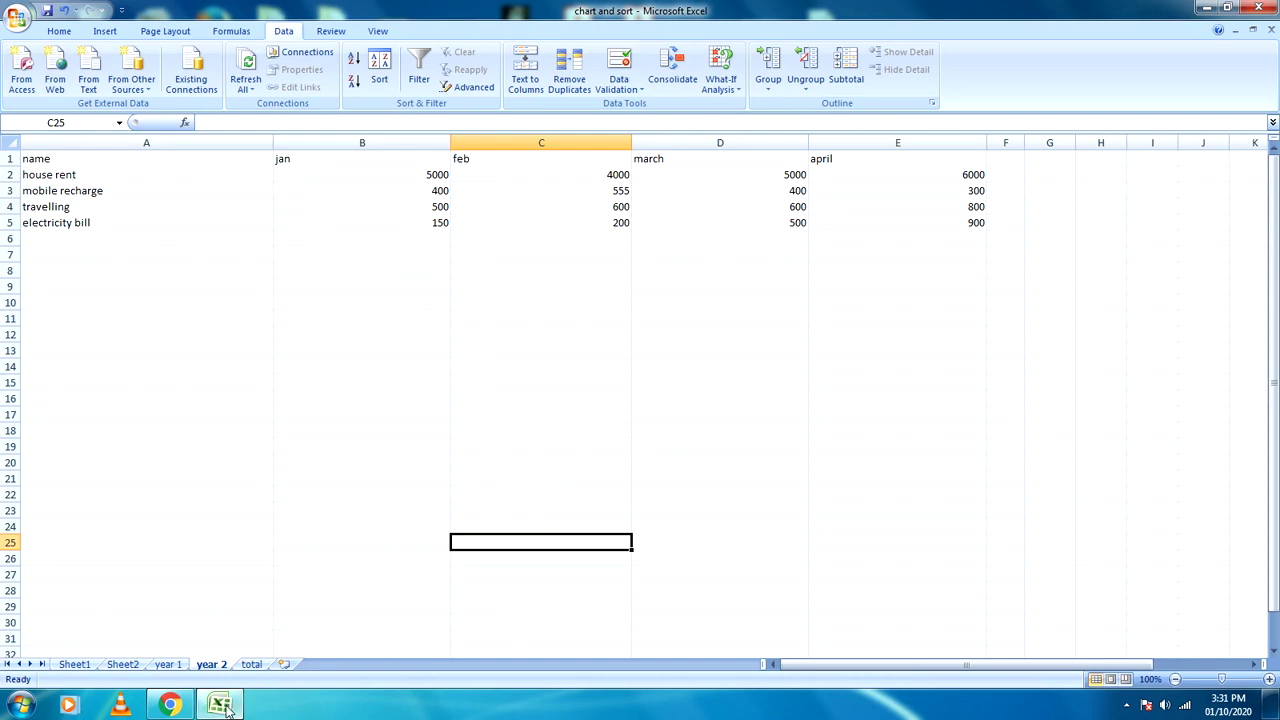
click(170, 666)
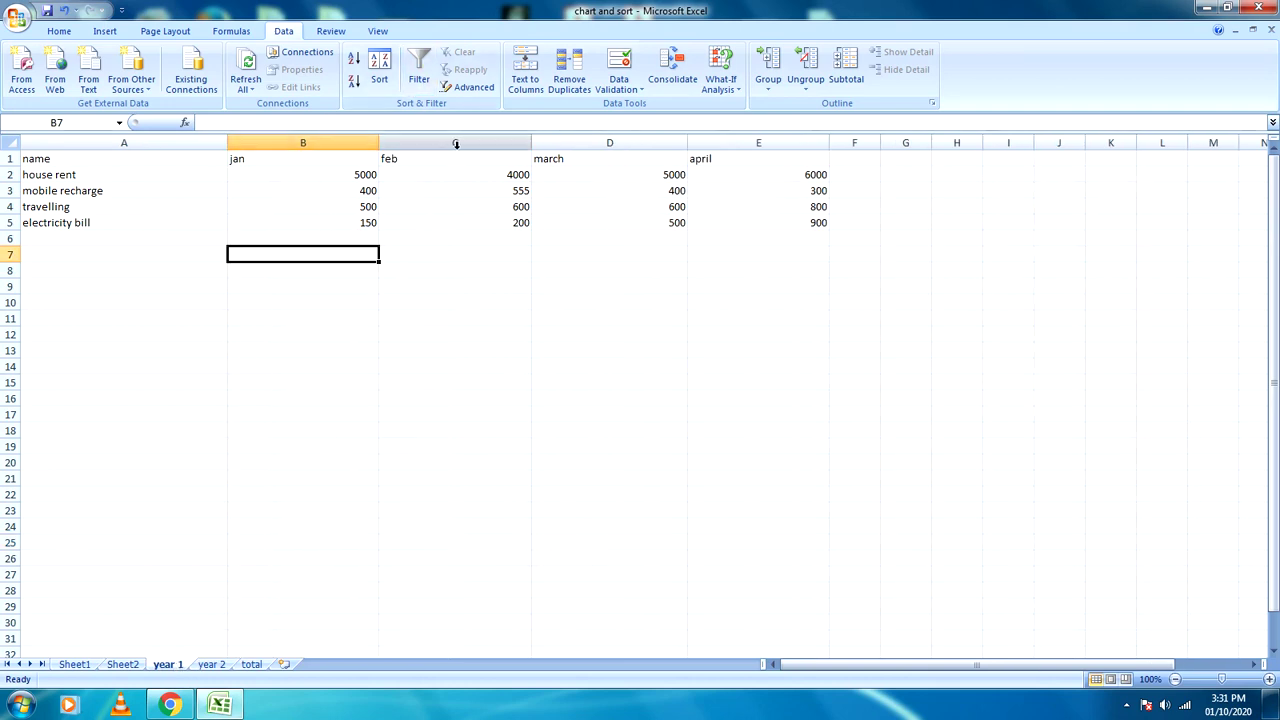
click(210, 664)
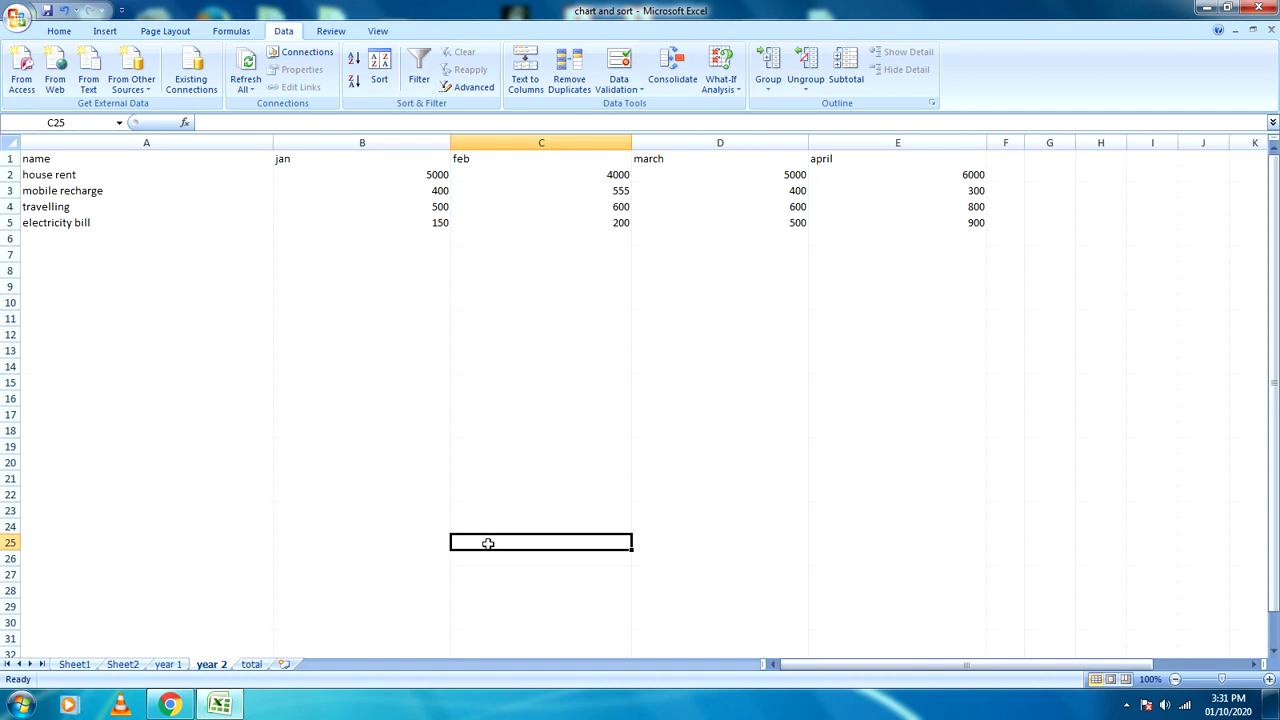
text(=)
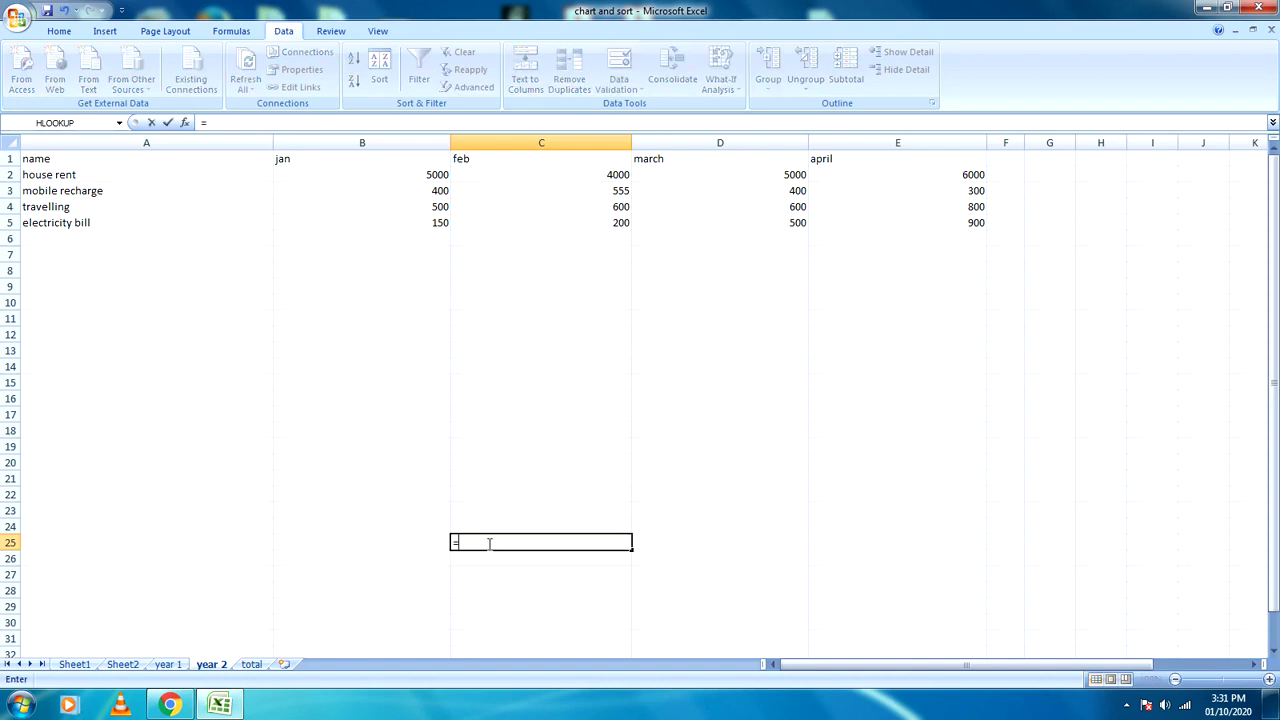
text(sum)
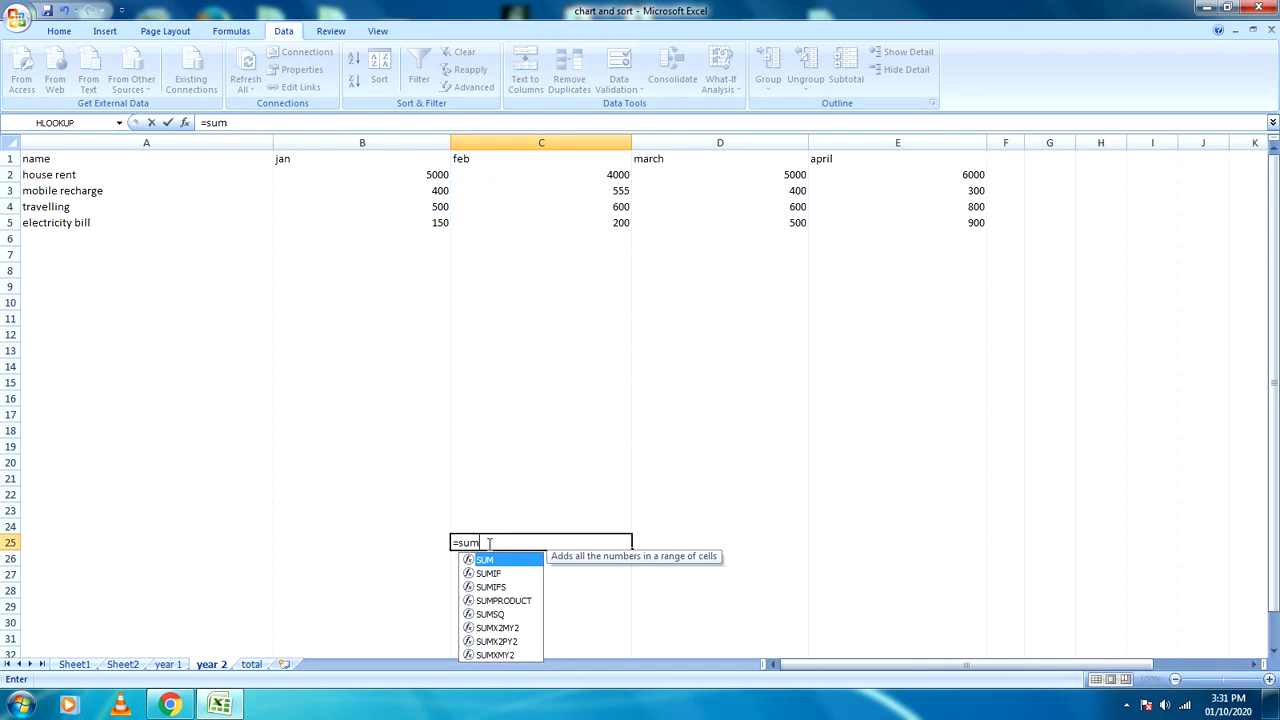
text(()
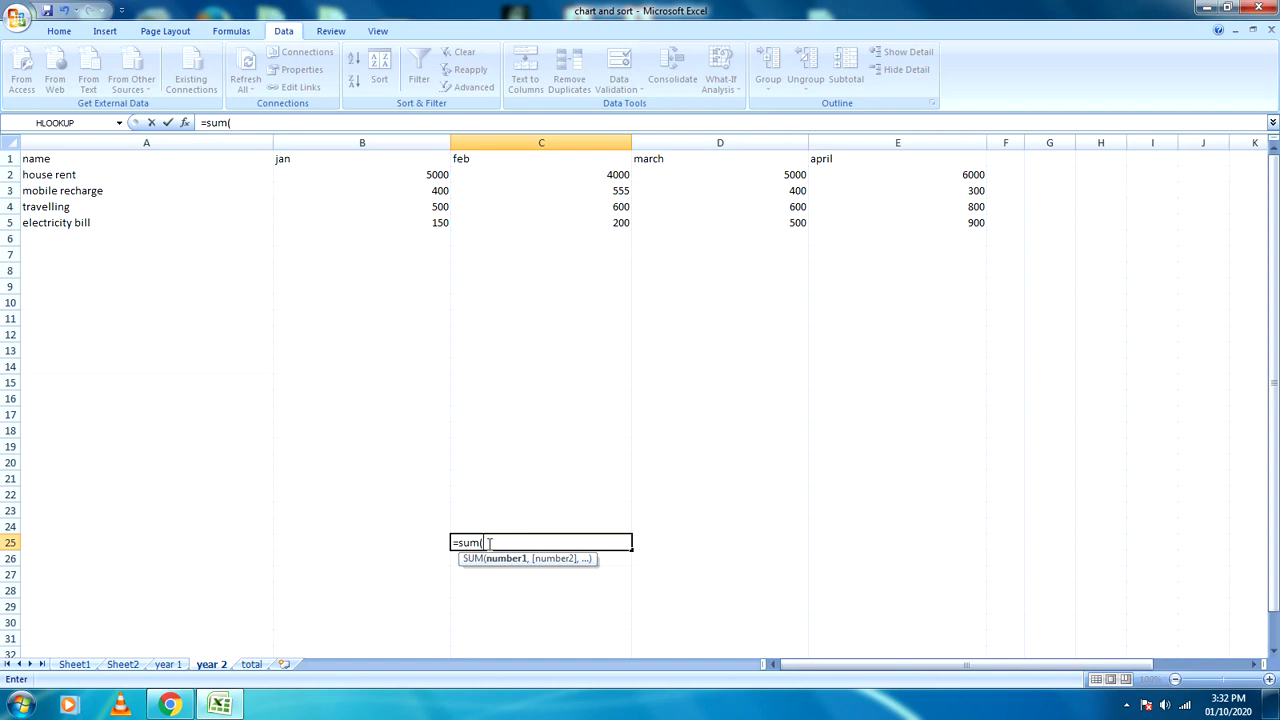
text(year)
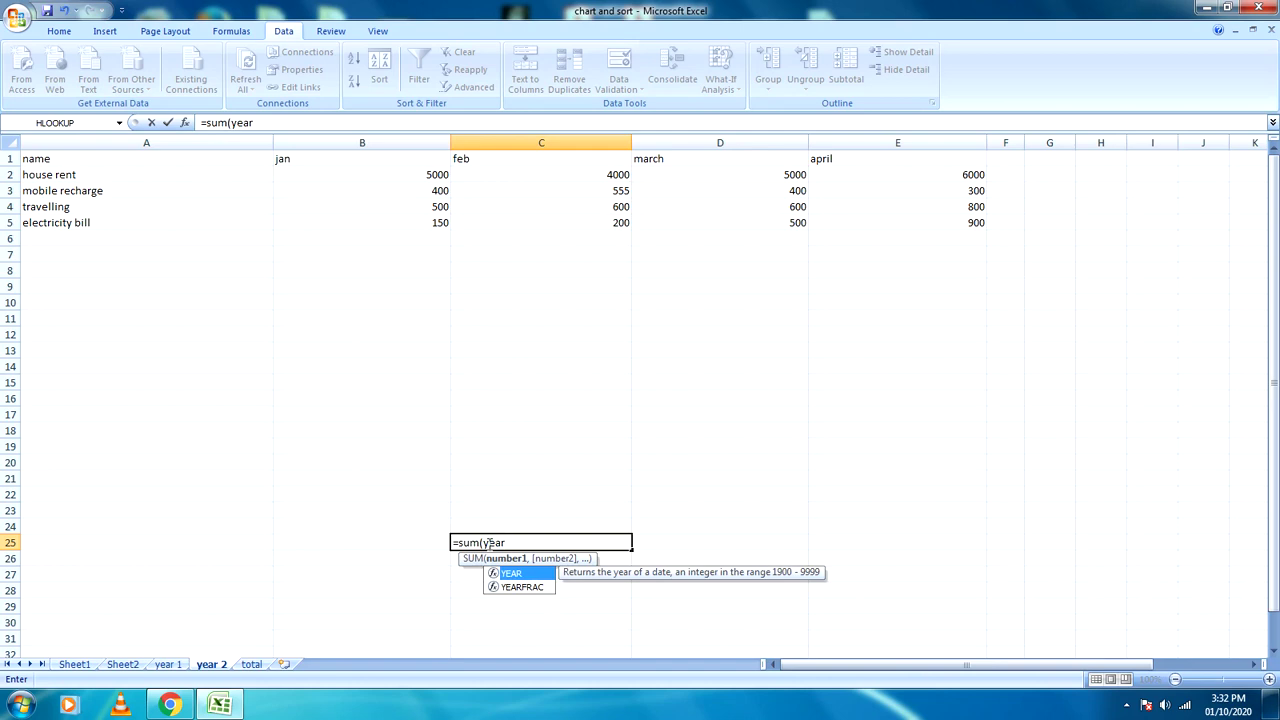
text(1)
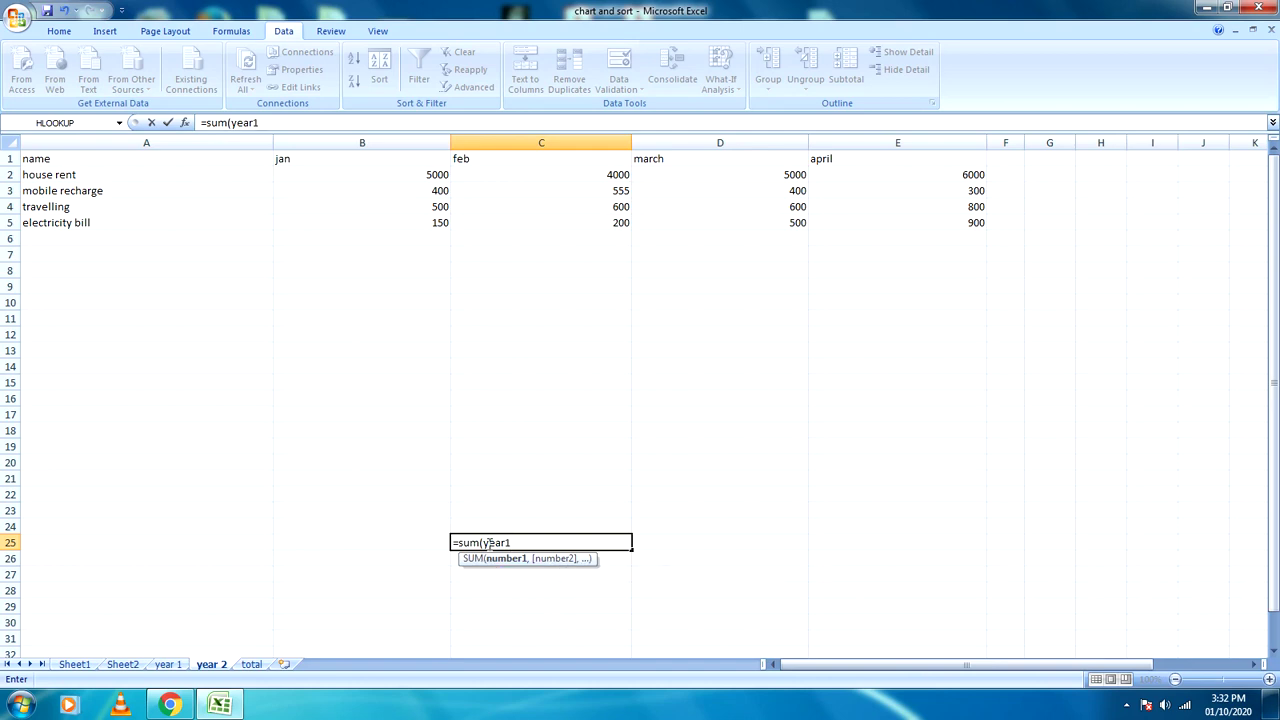
text(!)
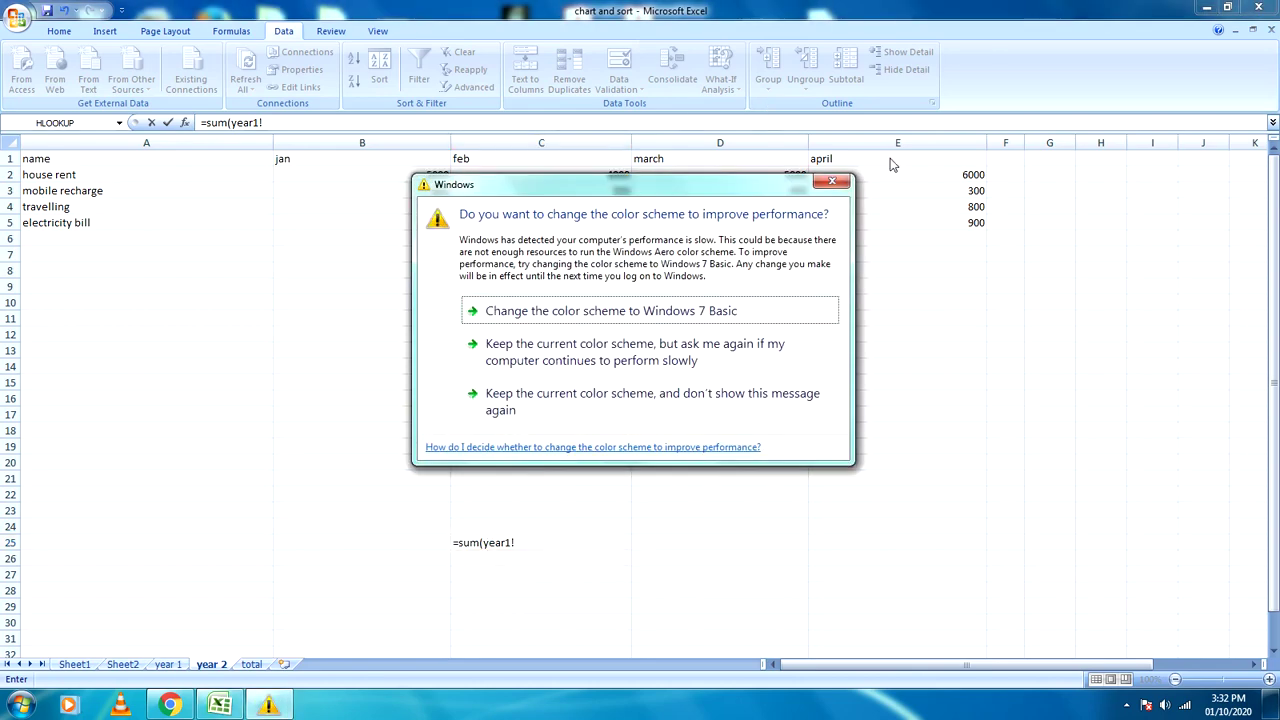
click(832, 182)
click(522, 543)
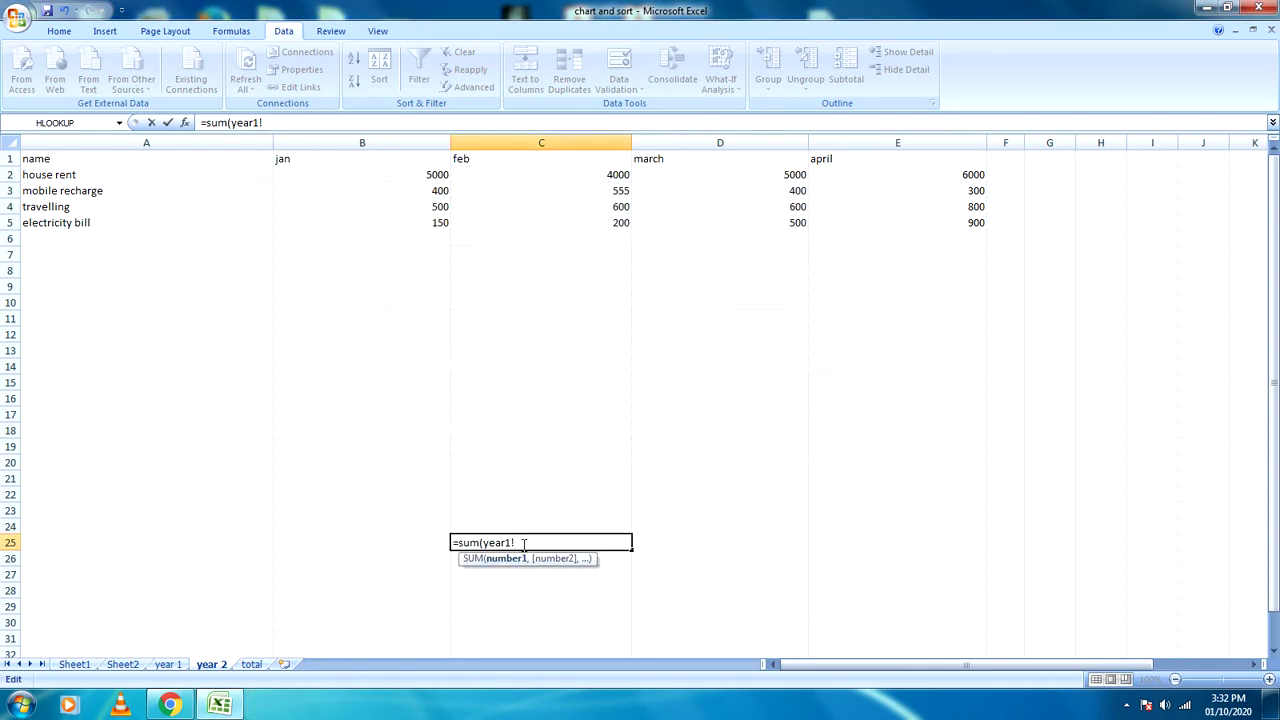
text(b5+)
text(year)
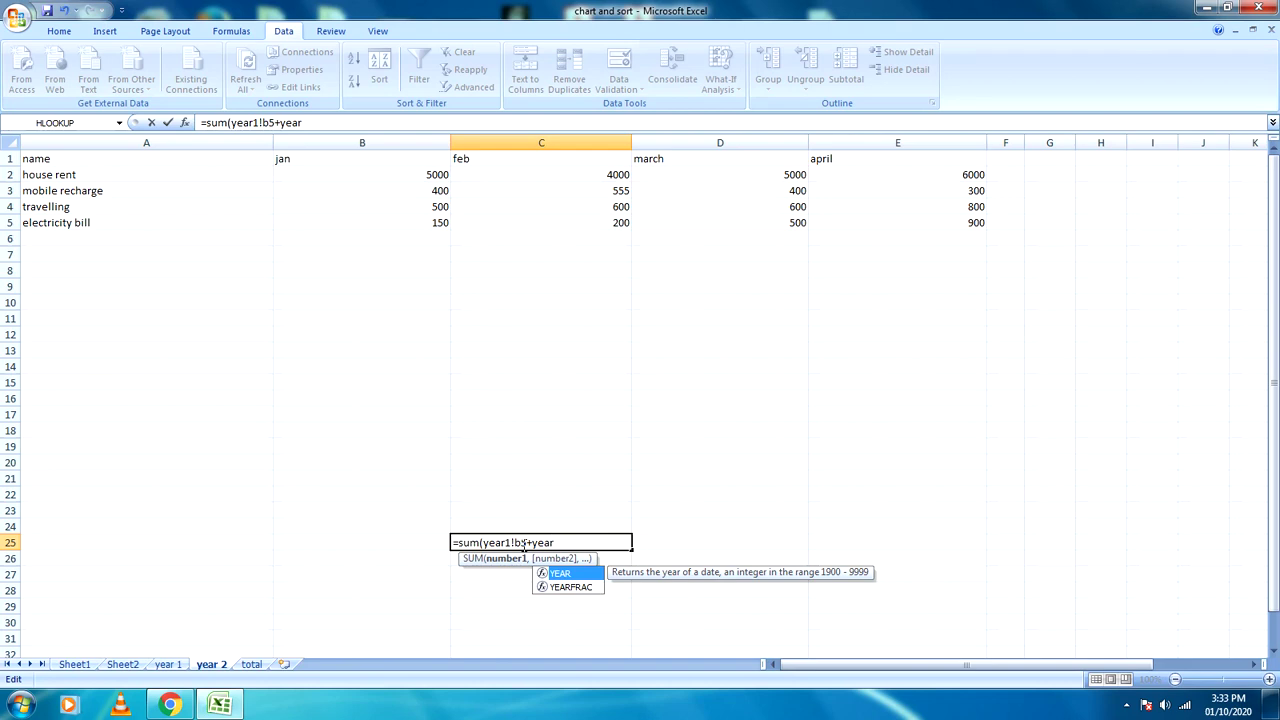
text(2!)
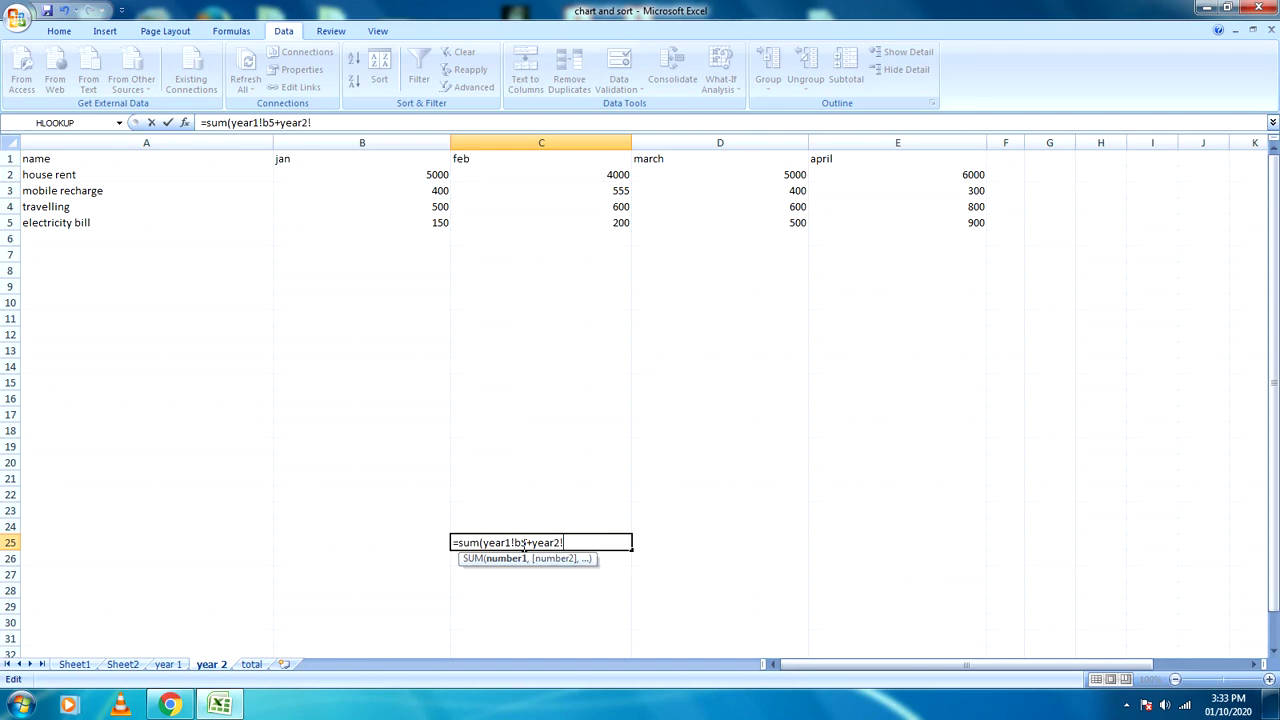
text(b5))
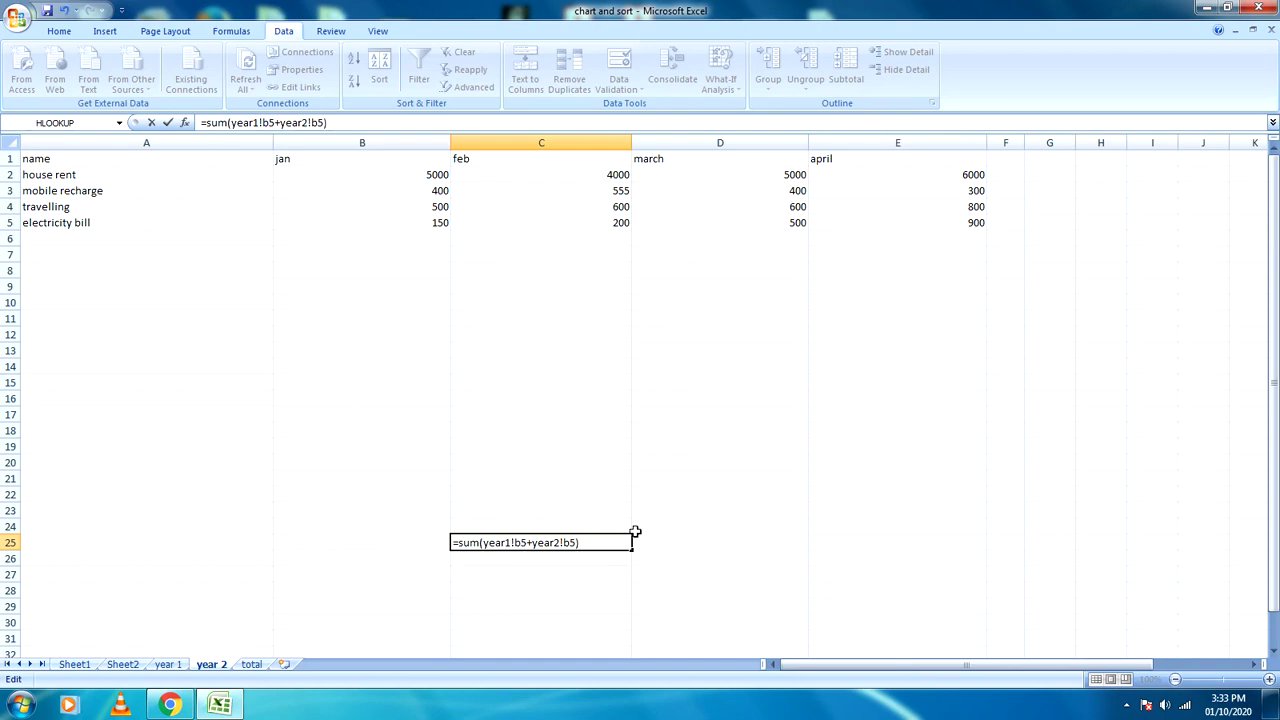
key(Return)
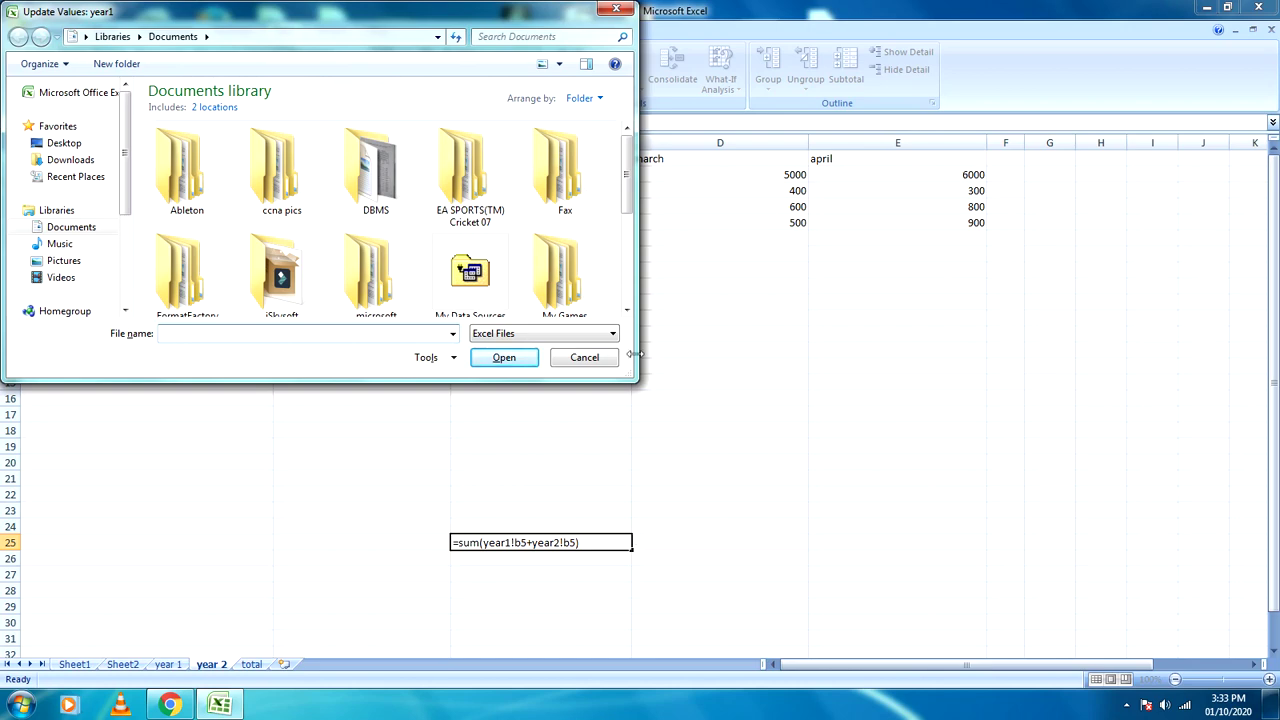
Step: Resolve the formula's year1 reference to the year 1 sheet of the chart and sort workbook in the Documents library
scroll(470, 275, down, 5)
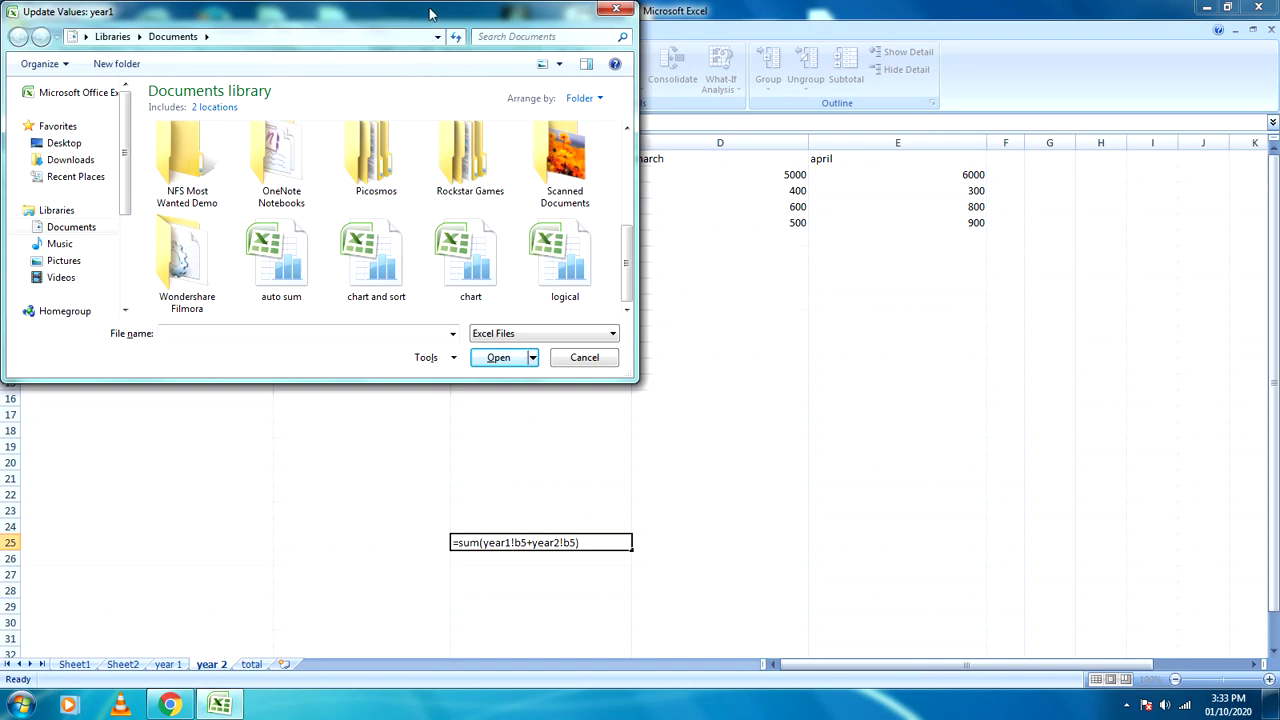
mouse_move(430, 14)
mouse_down()
mouse_move(434, 80)
mouse_move(441, 14)
mouse_up()
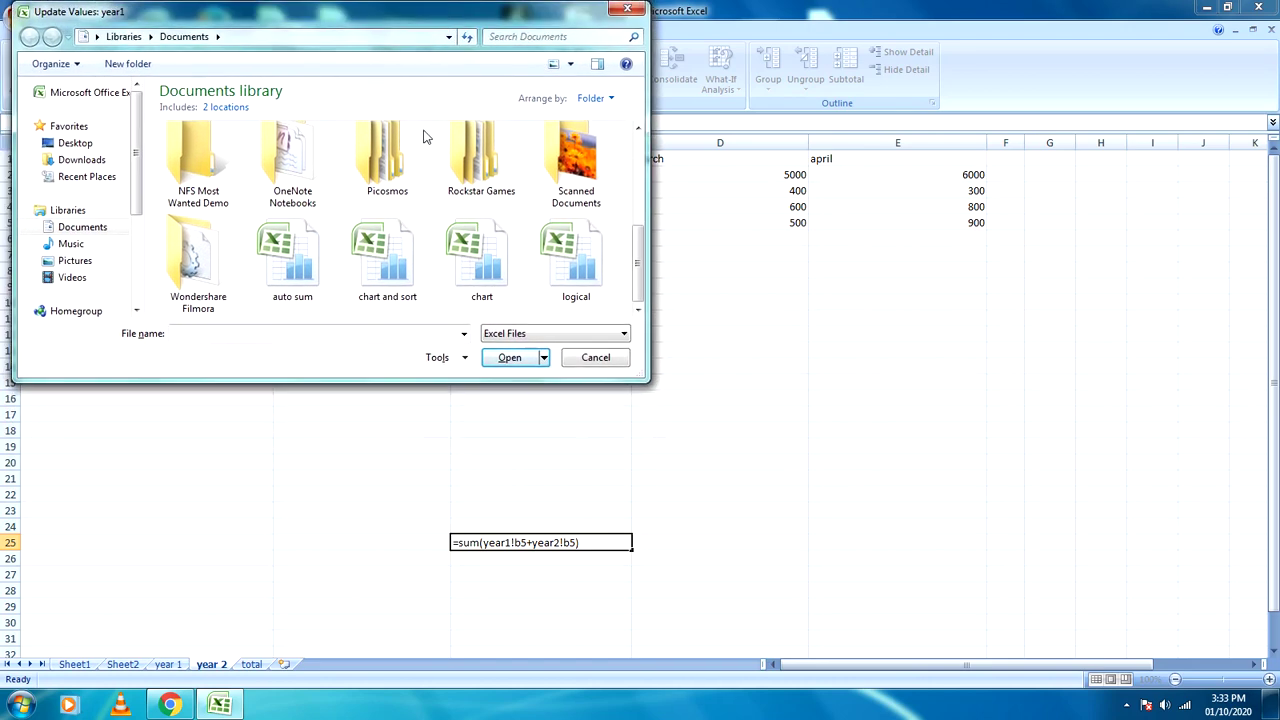
click(386, 296)
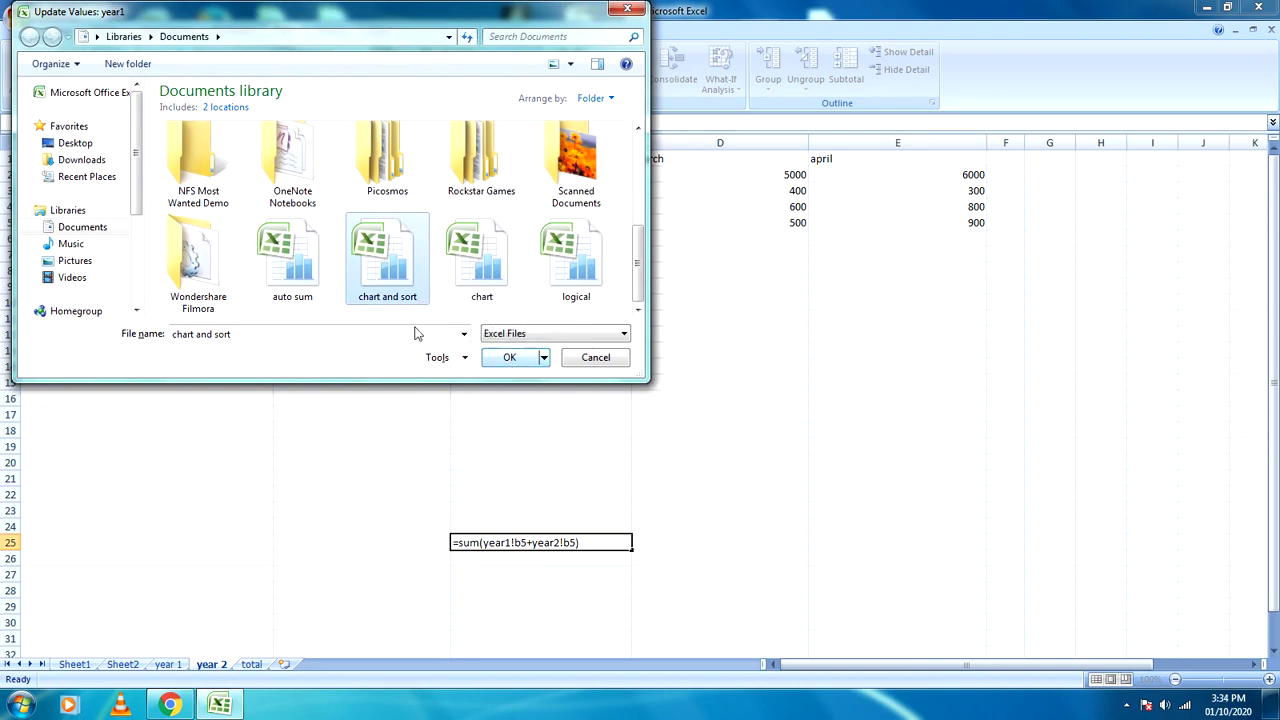
click(505, 360)
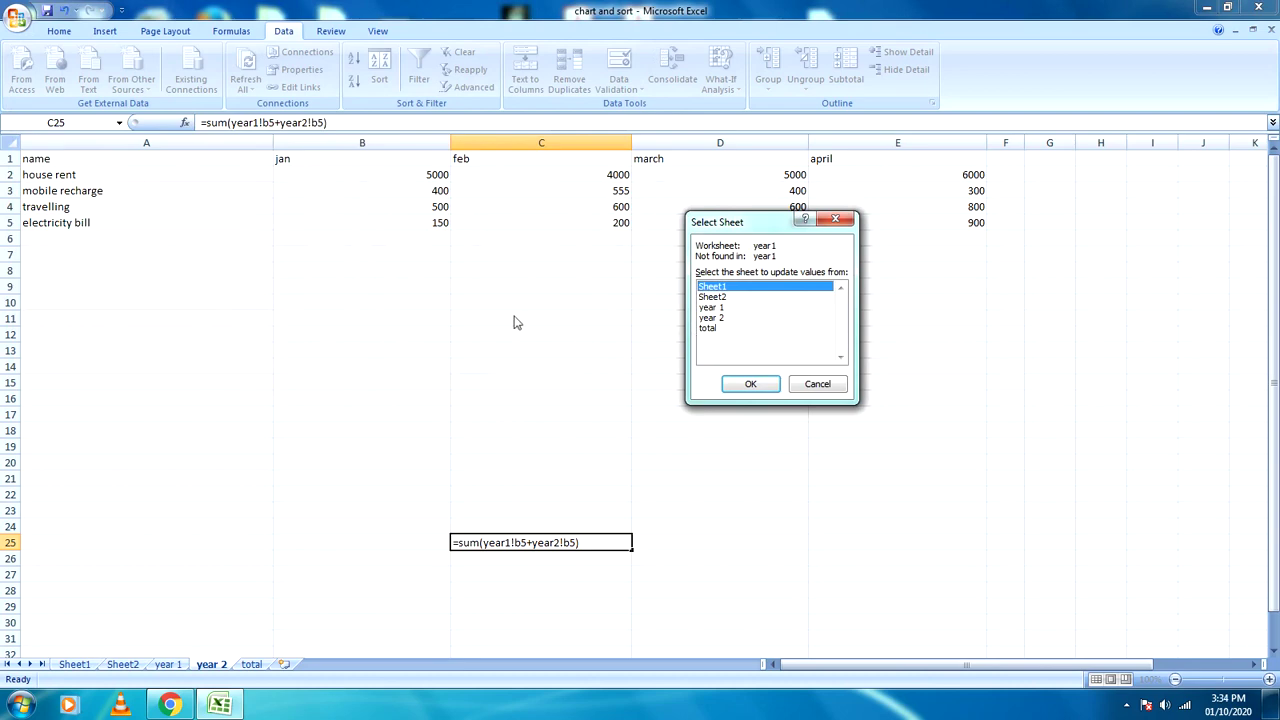
click(718, 308)
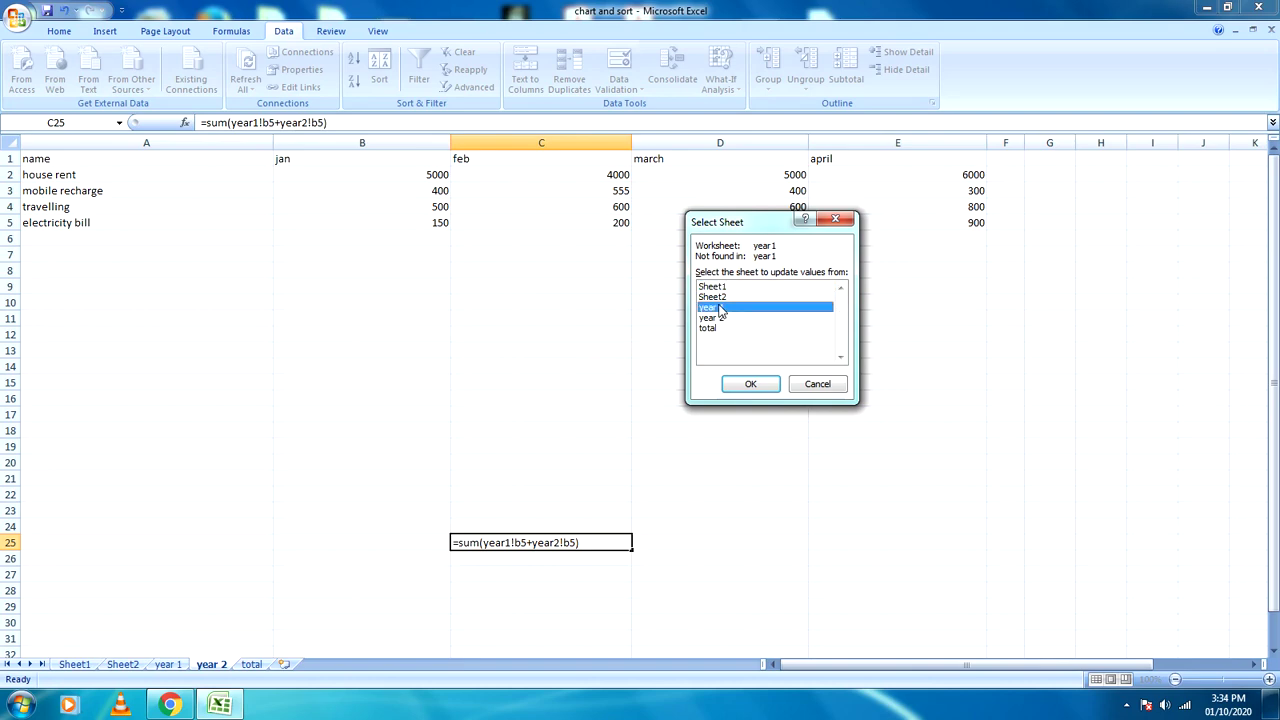
click(752, 386)
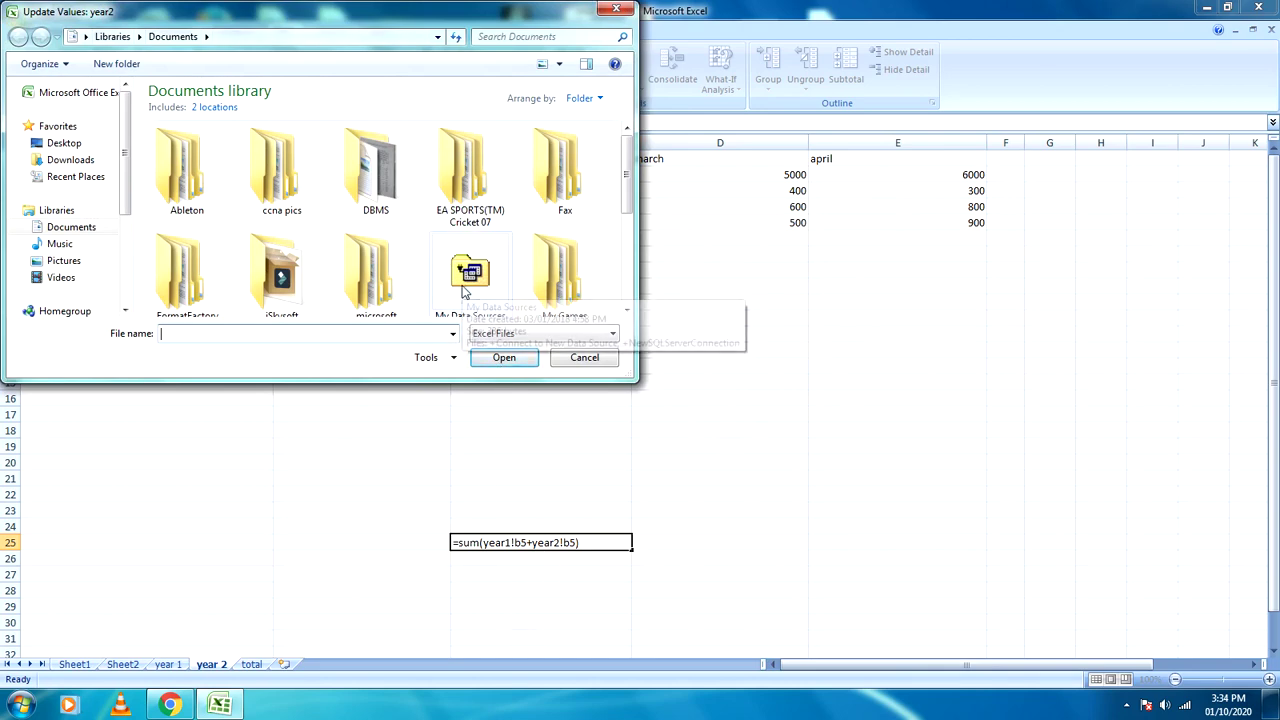
Step: Resolve the formula's year2 reference to the year 2 sheet of the chart and sort workbook
scroll(463, 300, down, 5)
click(378, 292)
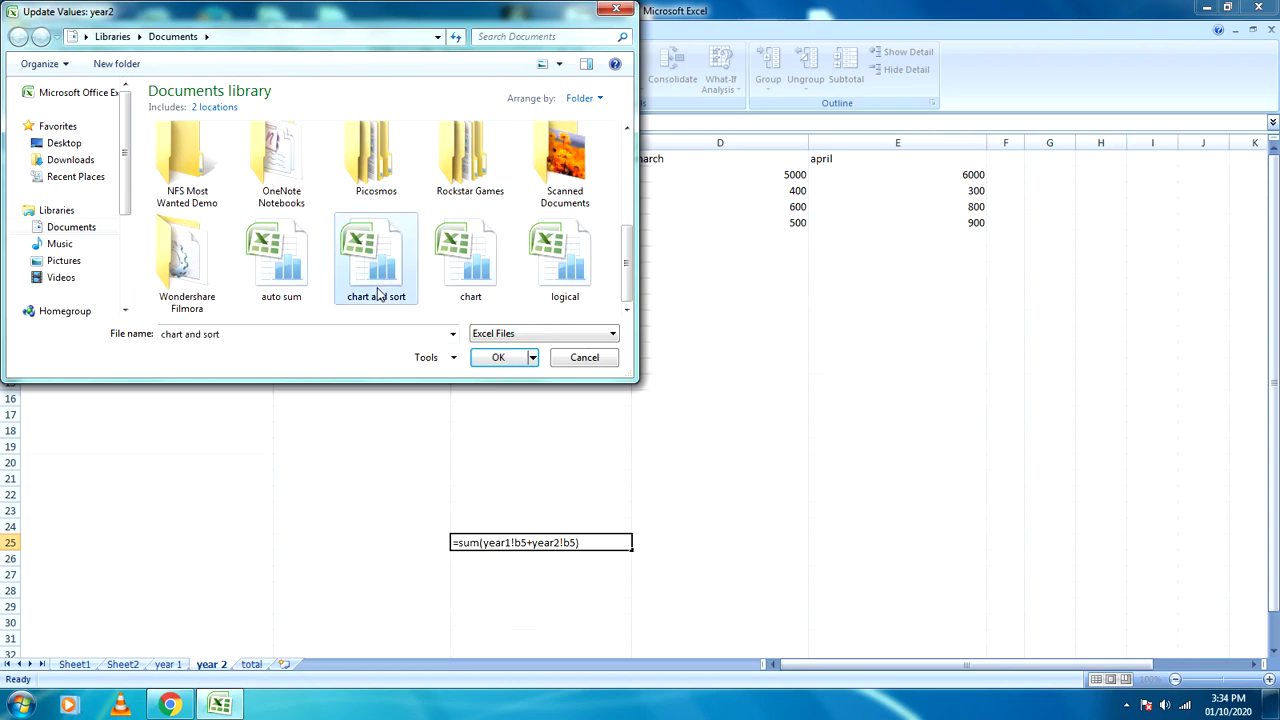
click(500, 360)
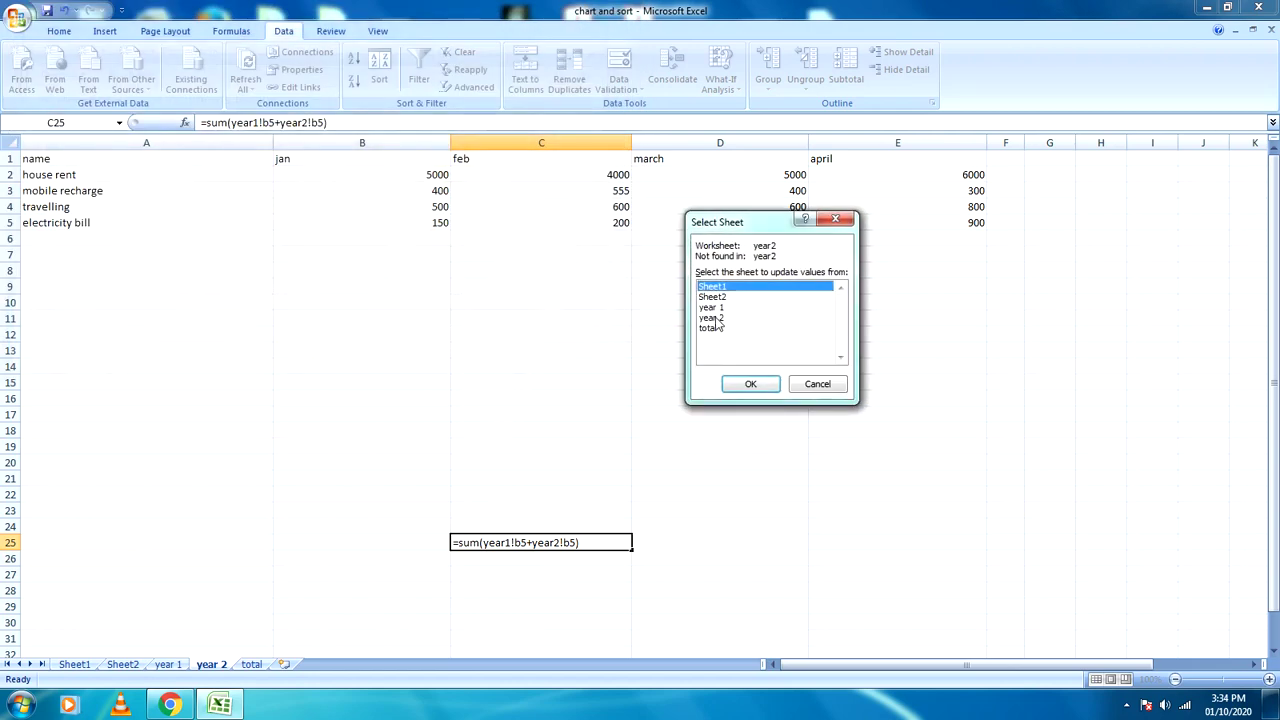
click(716, 318)
click(745, 386)
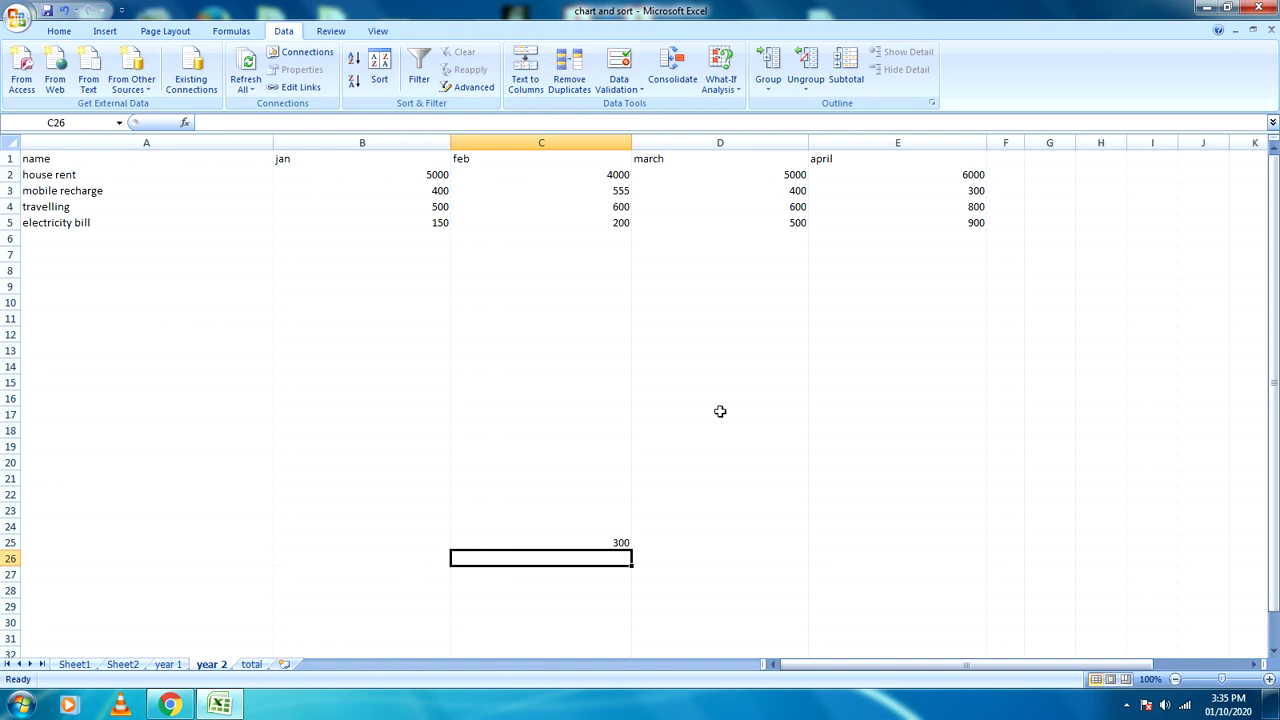
Step: Inspect the completed cross-sheet SUM formula in cell C25, then leave the cell
click(617, 543)
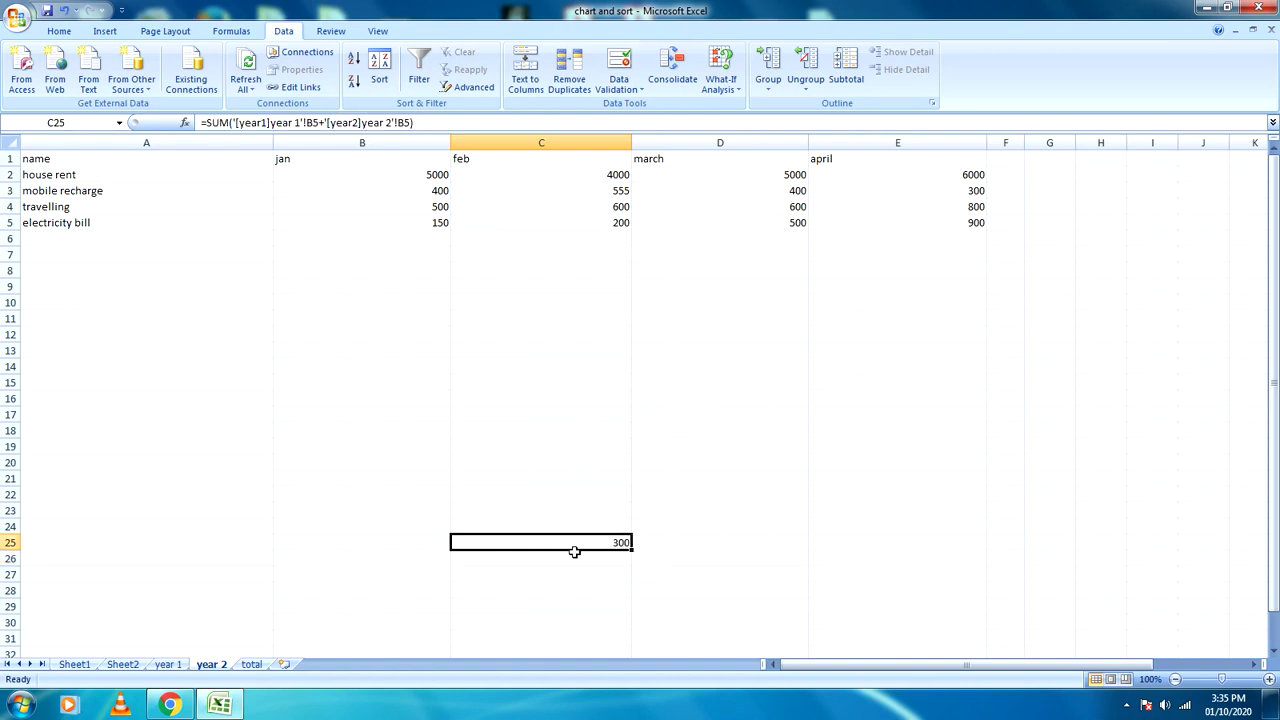
click(597, 577)
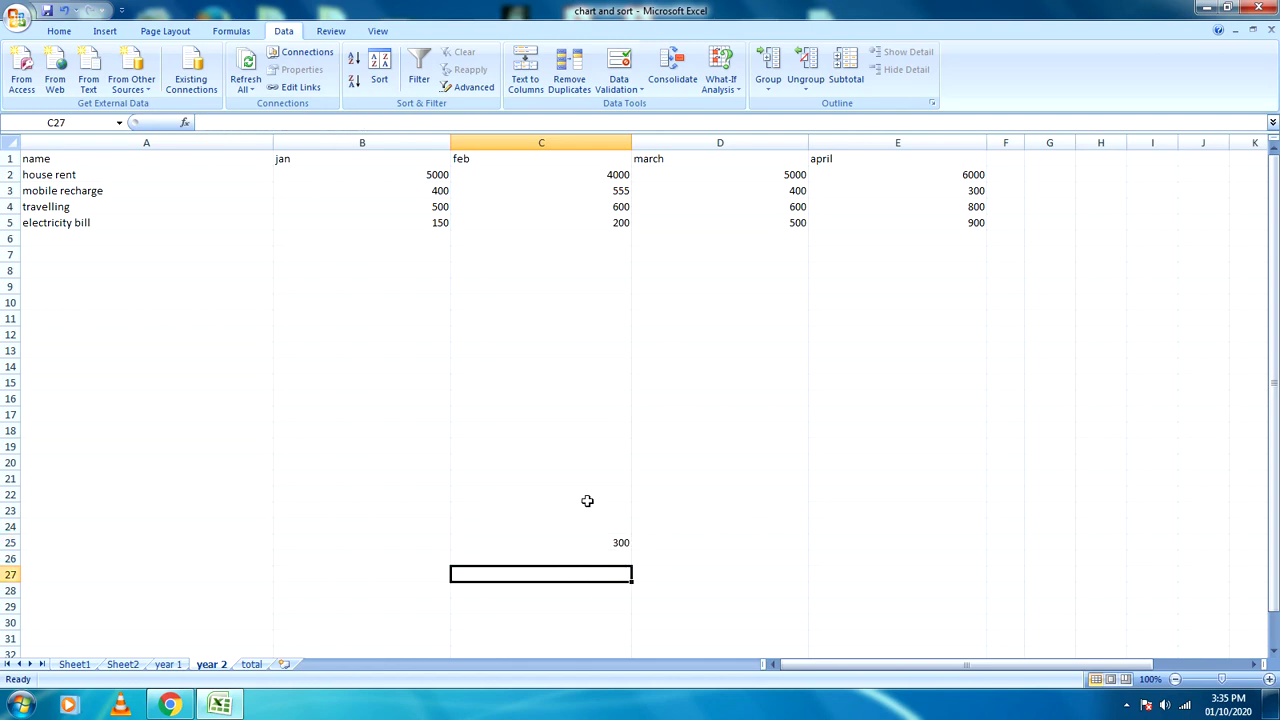
click(594, 524)
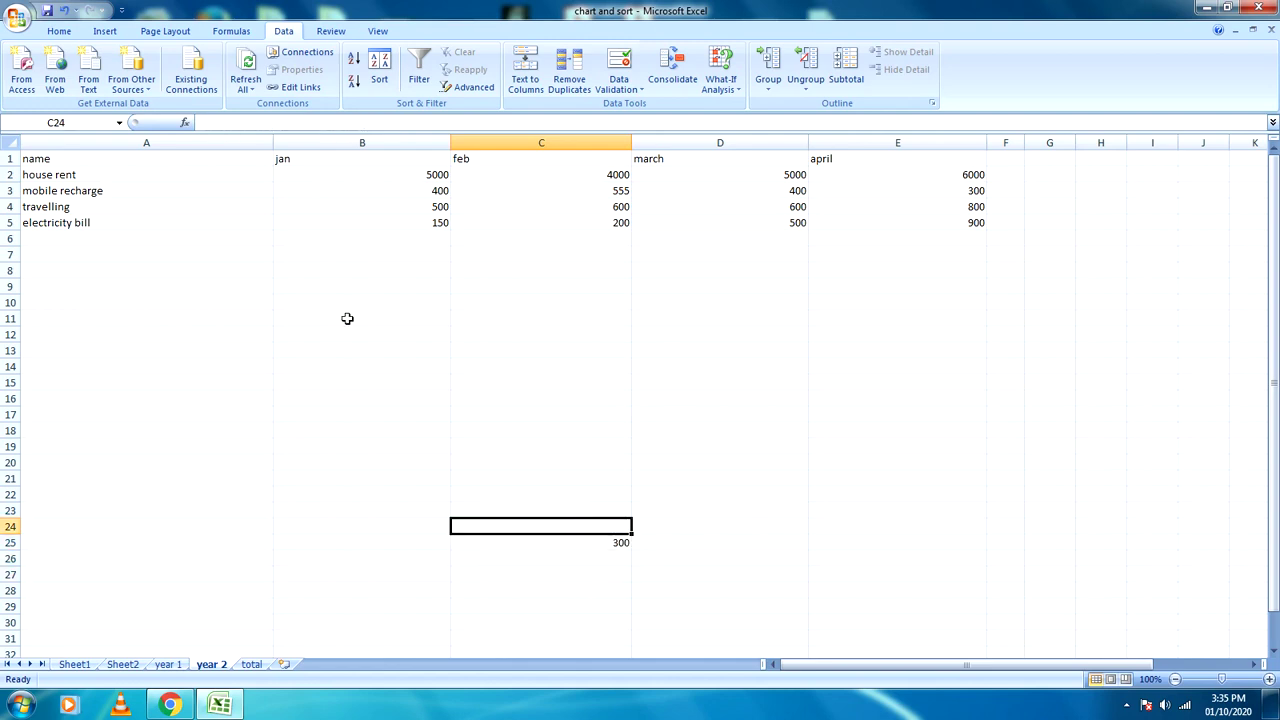